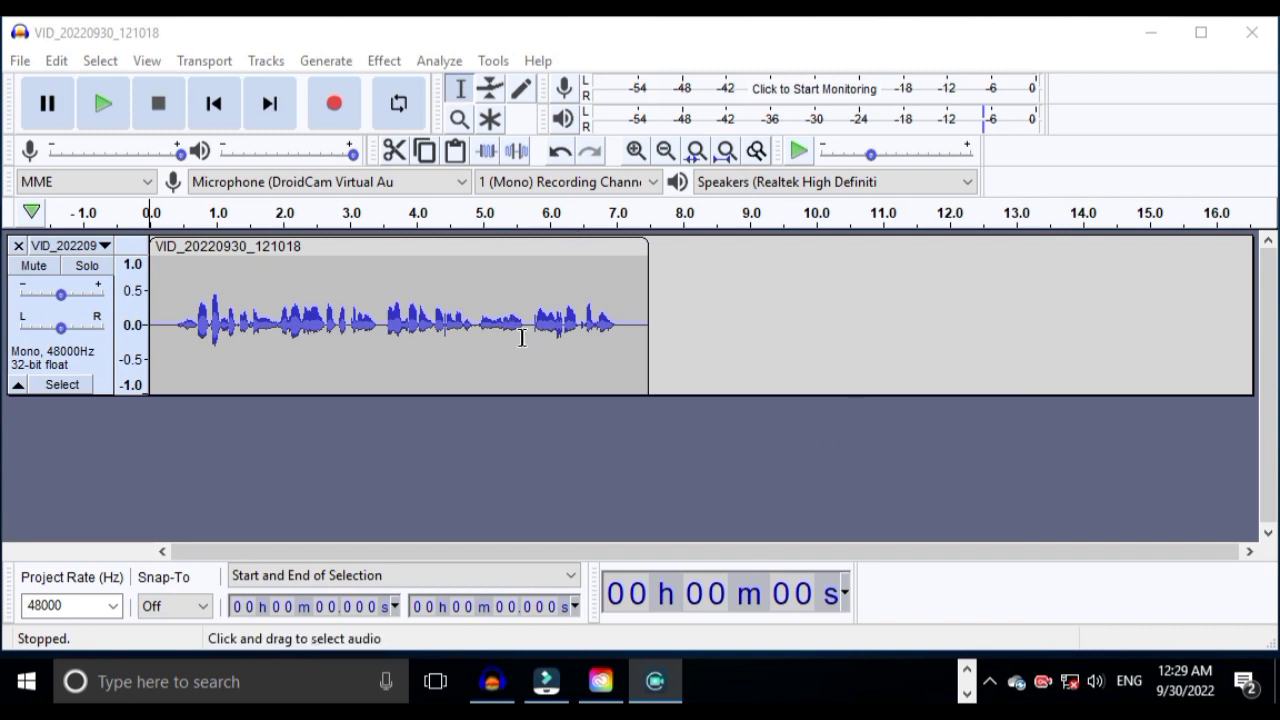
Play the original recording from about 0.35 s to hear its background noise
left_click(173, 325)
key("space")
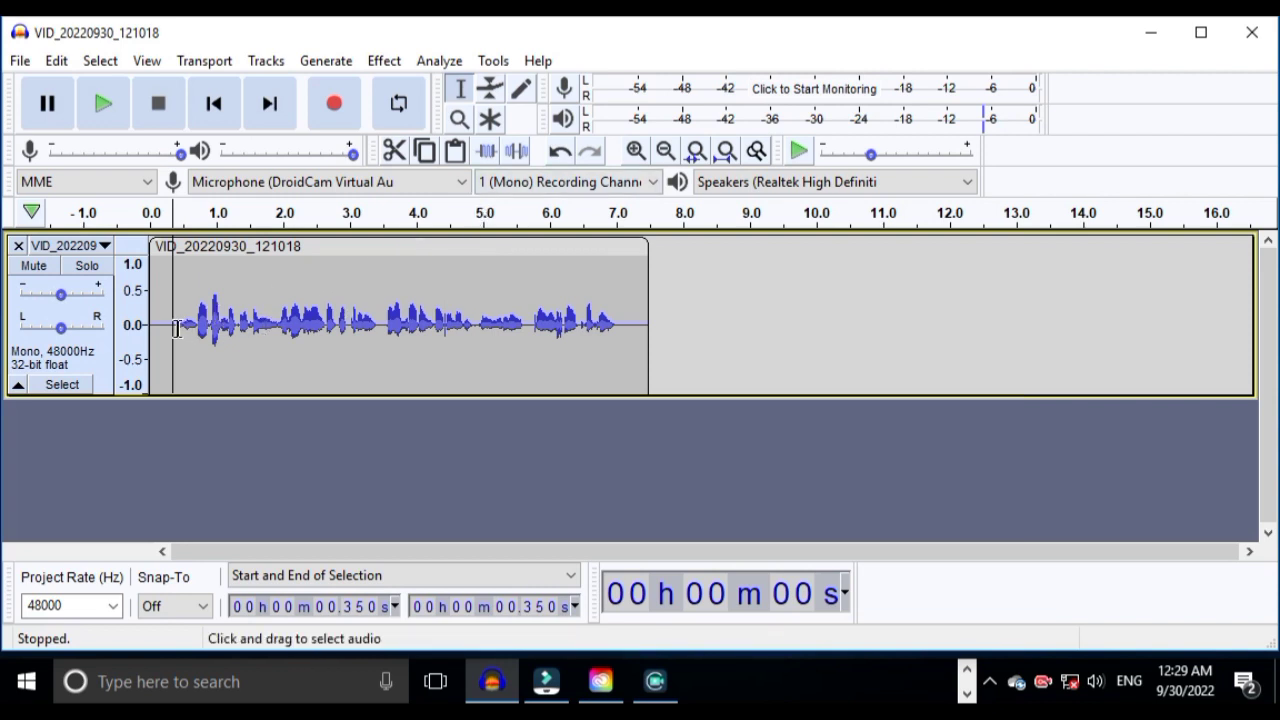
Capture a noise profile for Noise Reduction from the silent opening of the clip, from 0 to about 0.42 s
left_click(361, 256)
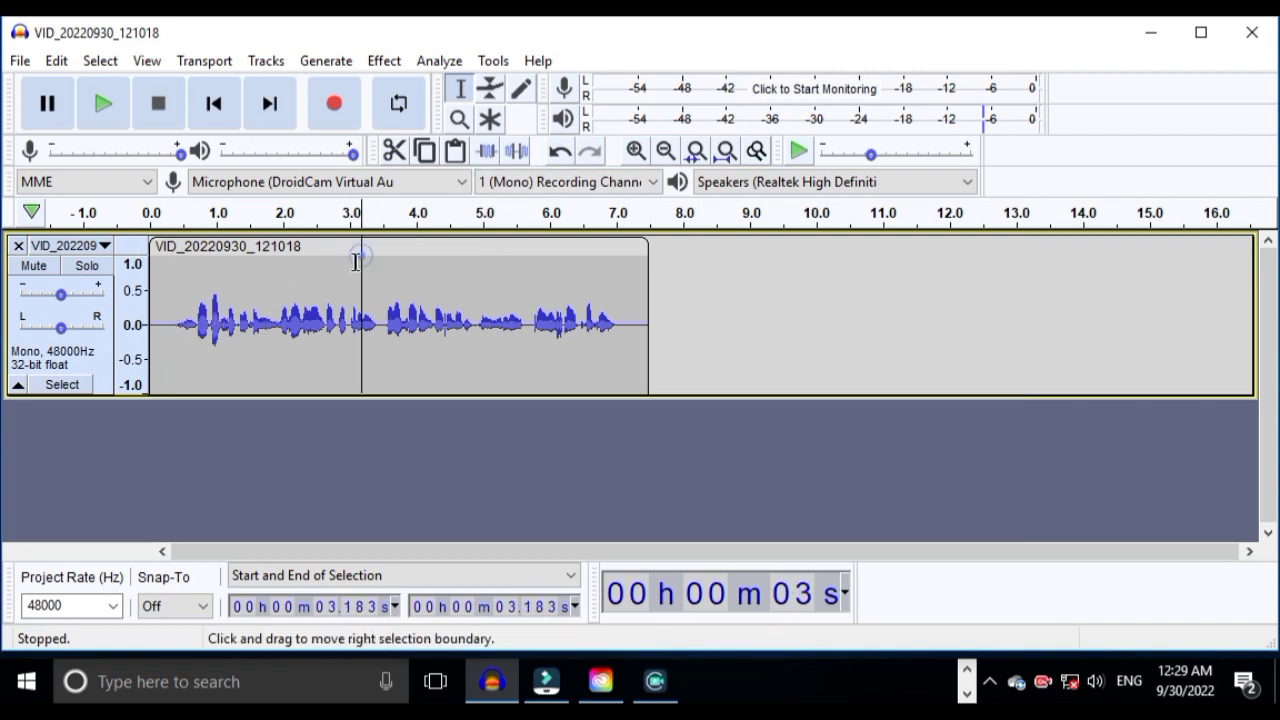
left_click(635, 151)
left_click(635, 151)
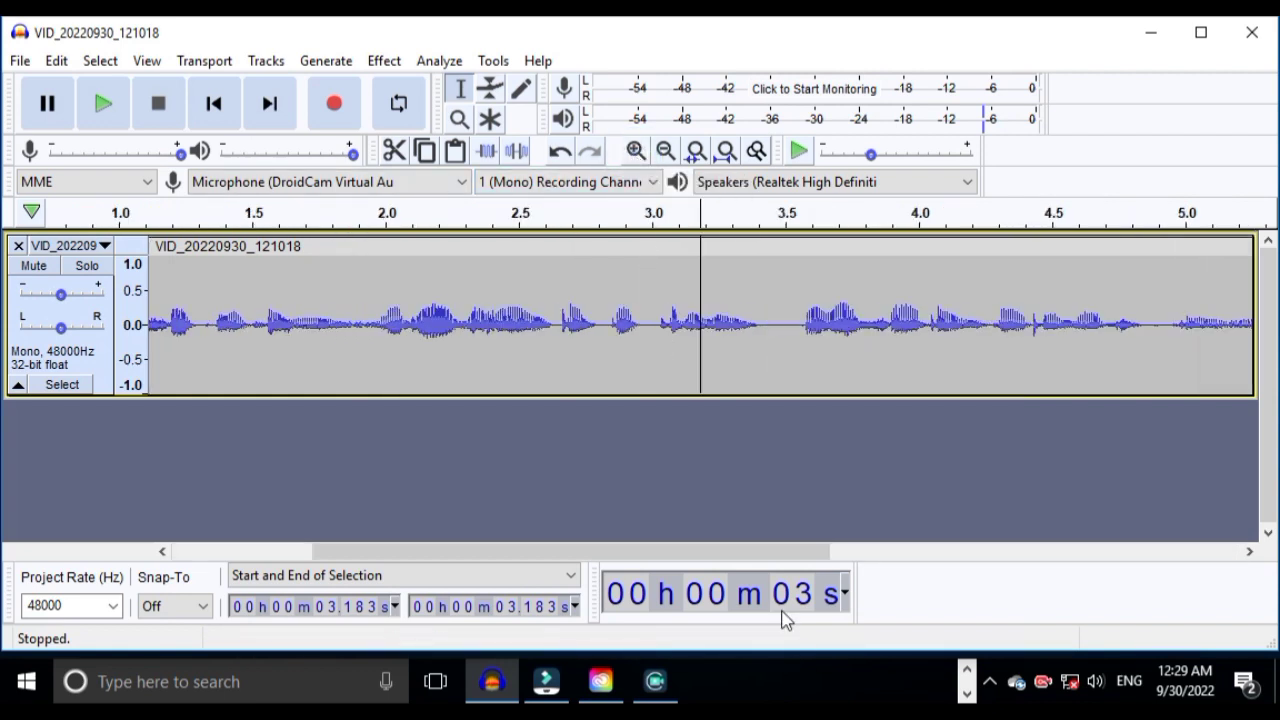
left_click_drag(789, 560, 529, 569)
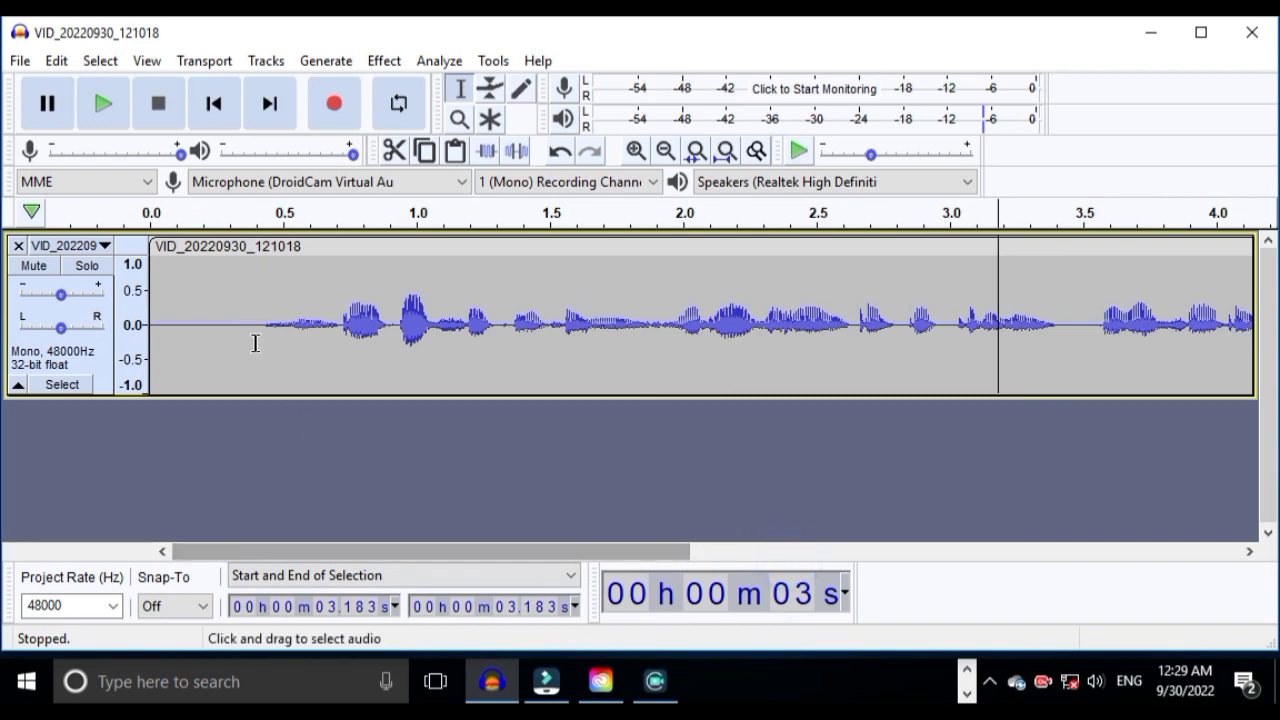
left_click_drag(260, 325, 145, 325)
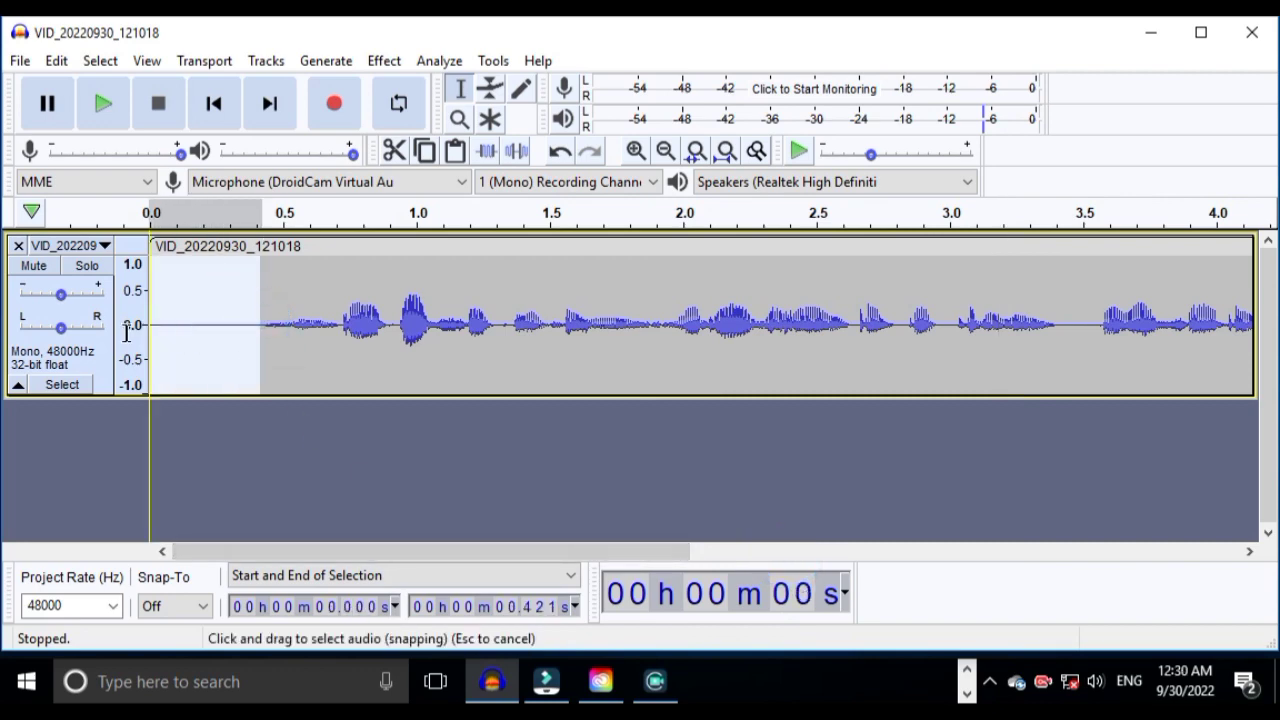
left_click(383, 61)
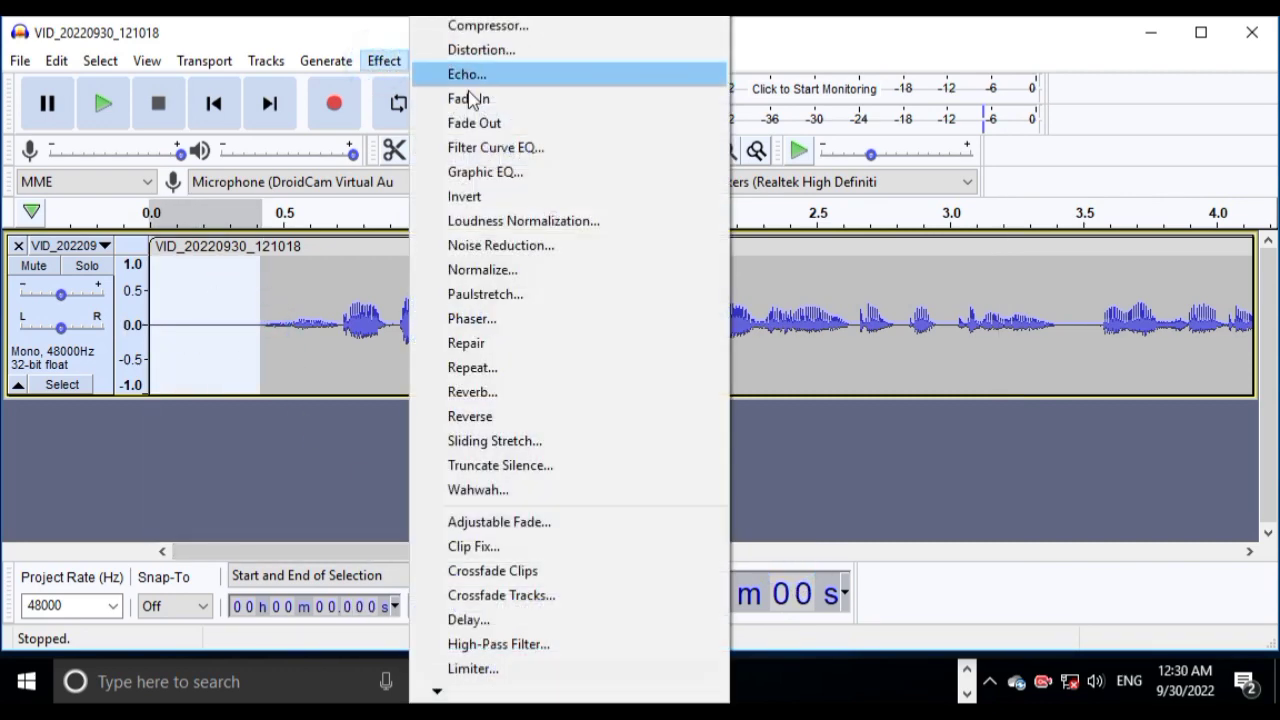
left_click(487, 245)
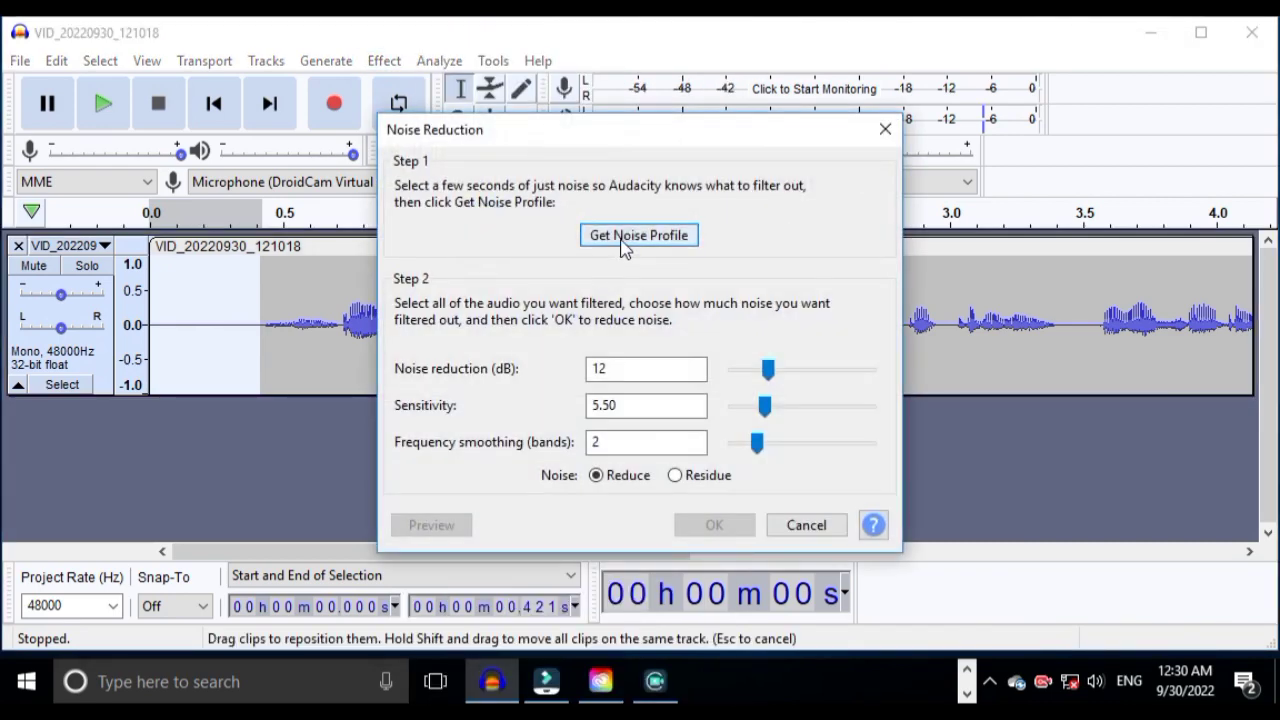
left_click(621, 245)
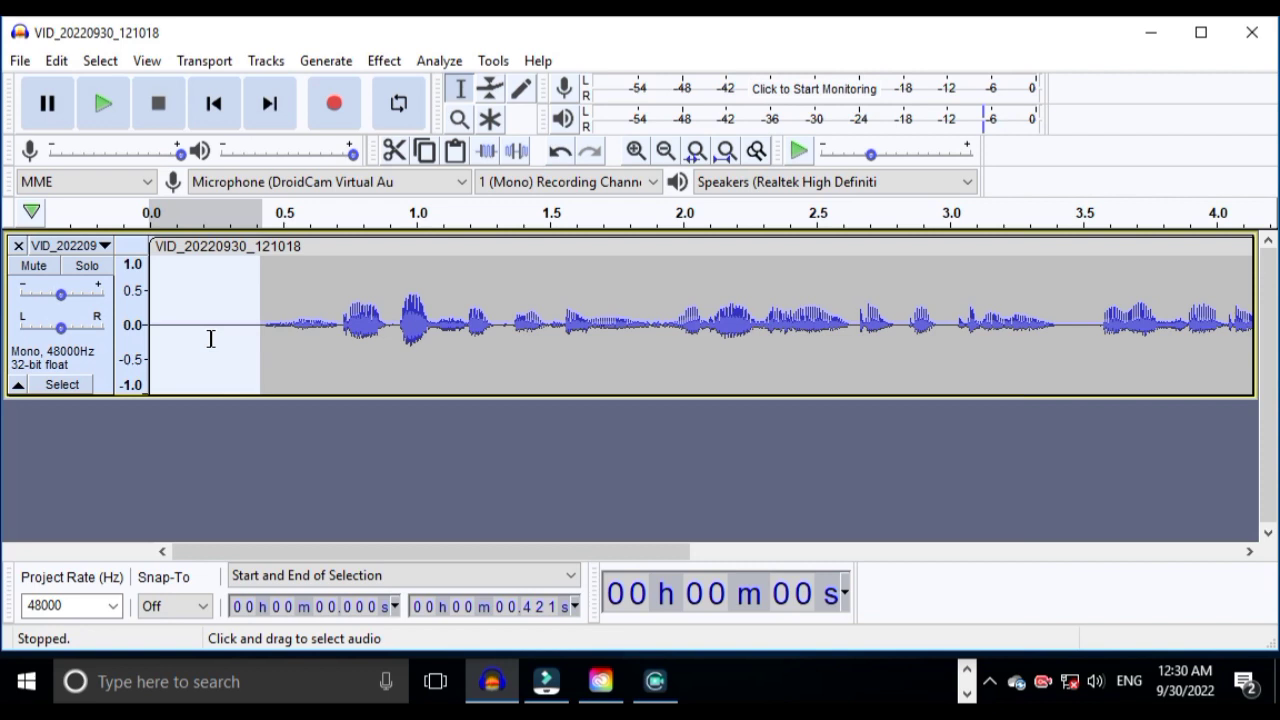
Apply Noise Reduction to the entire clip with 12 dB reduction, sensitivity 5.50 and 2 frequency smoothing bands
double_click(565, 293)
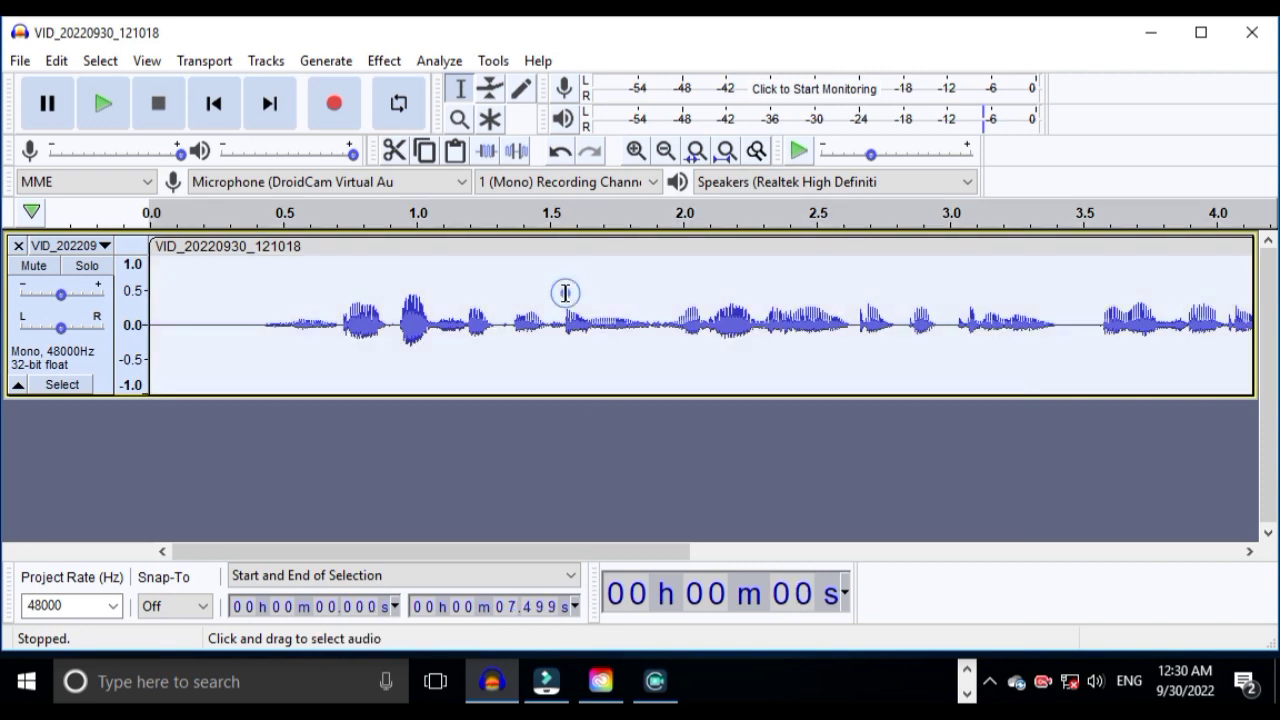
left_click(381, 64)
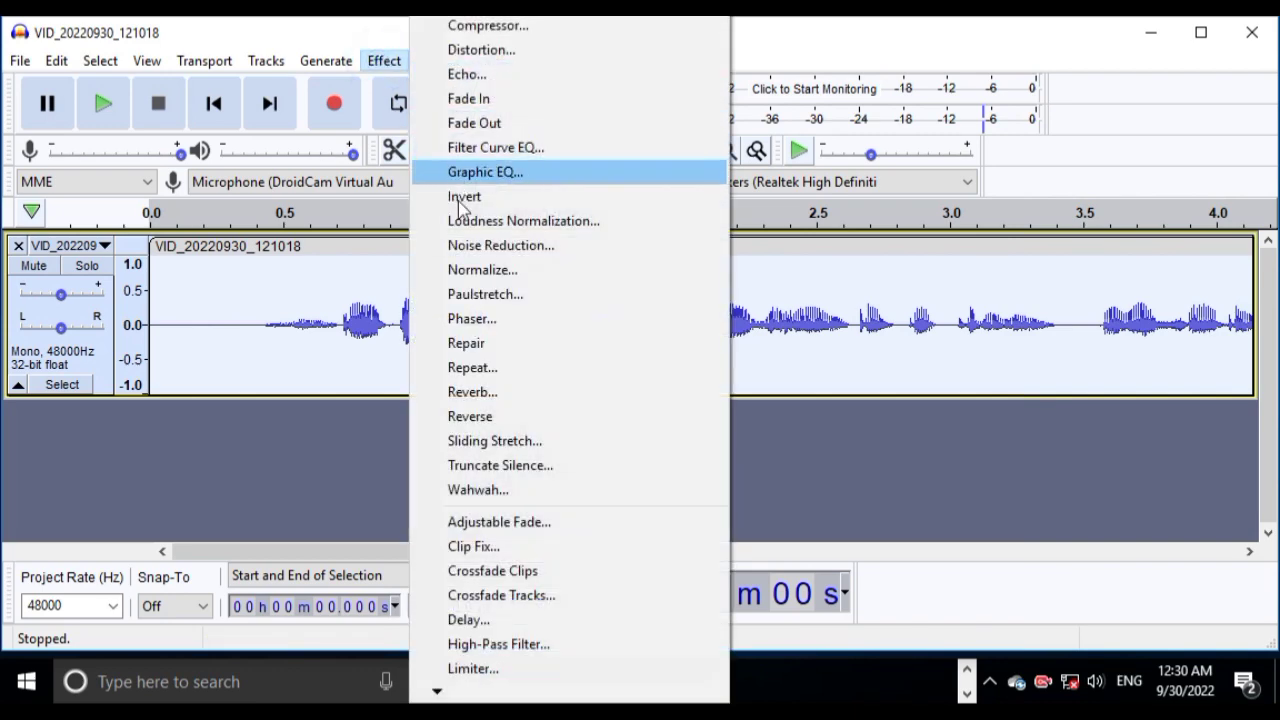
left_click(463, 247)
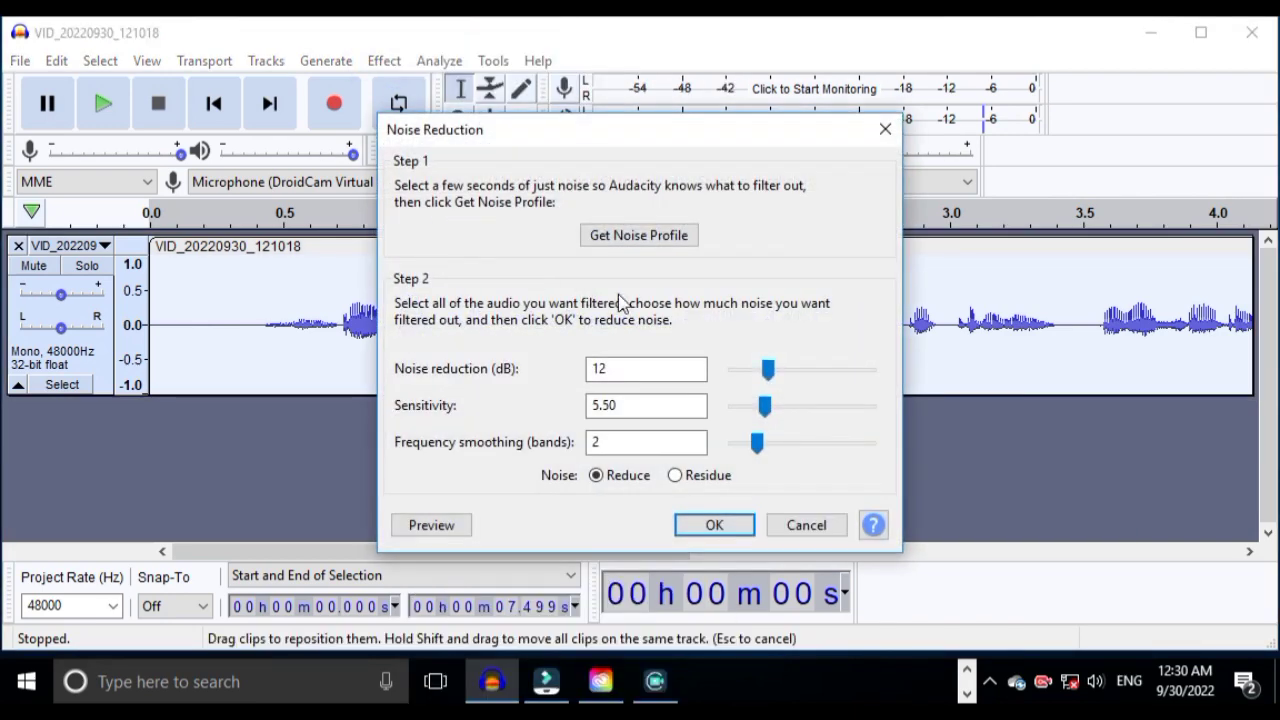
left_click(729, 528)
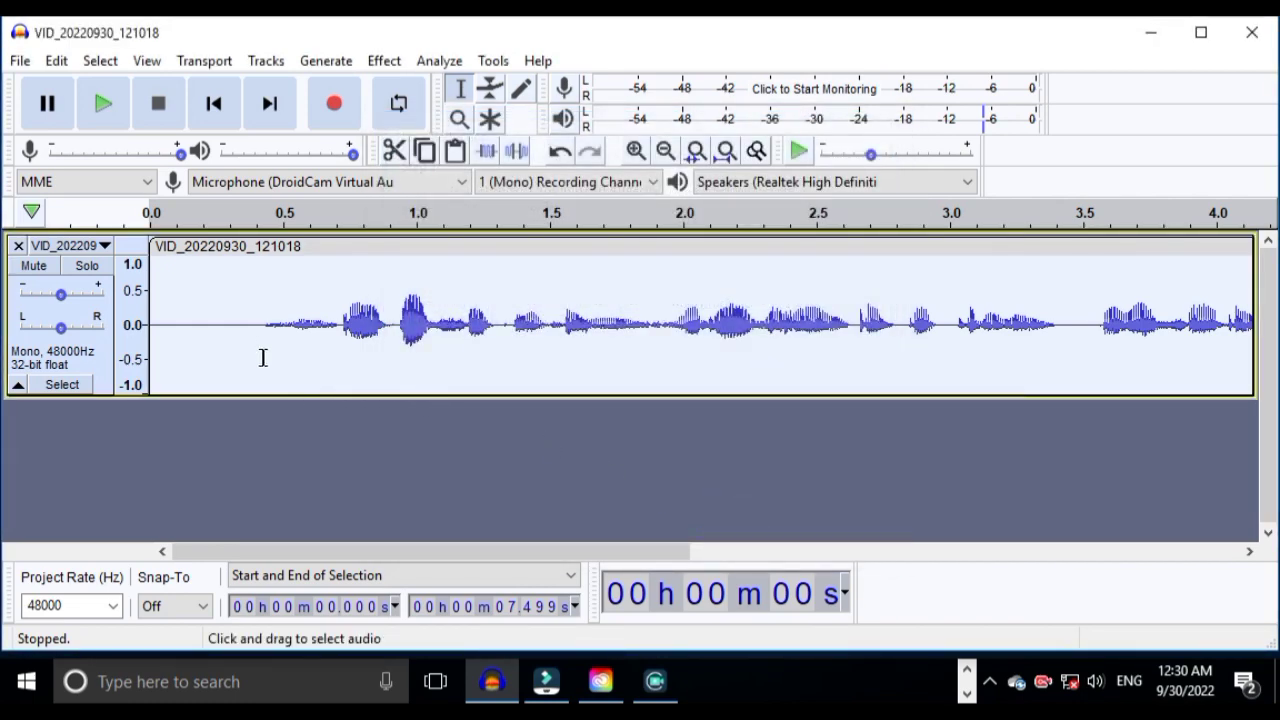
Play the noise-reduced track from about 0.39 s and select the quiet gap between about 5.59 and 5.78 s
left_click(254, 323)
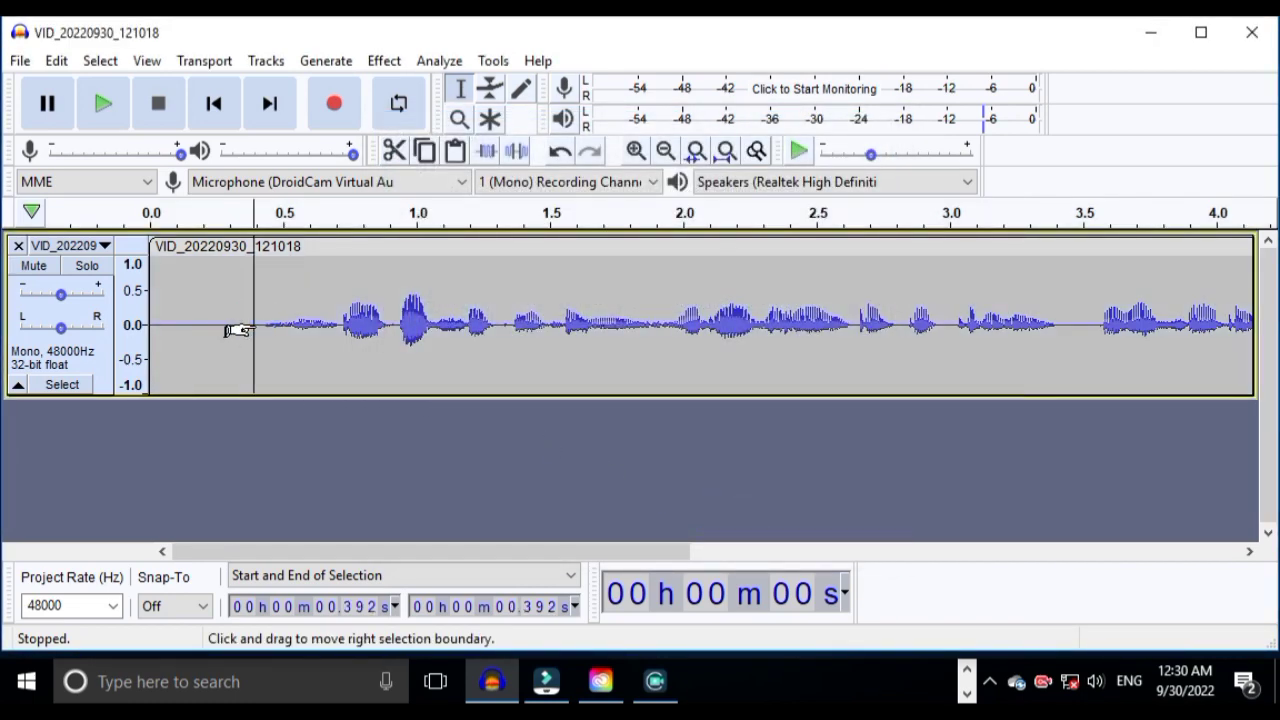
key("space")
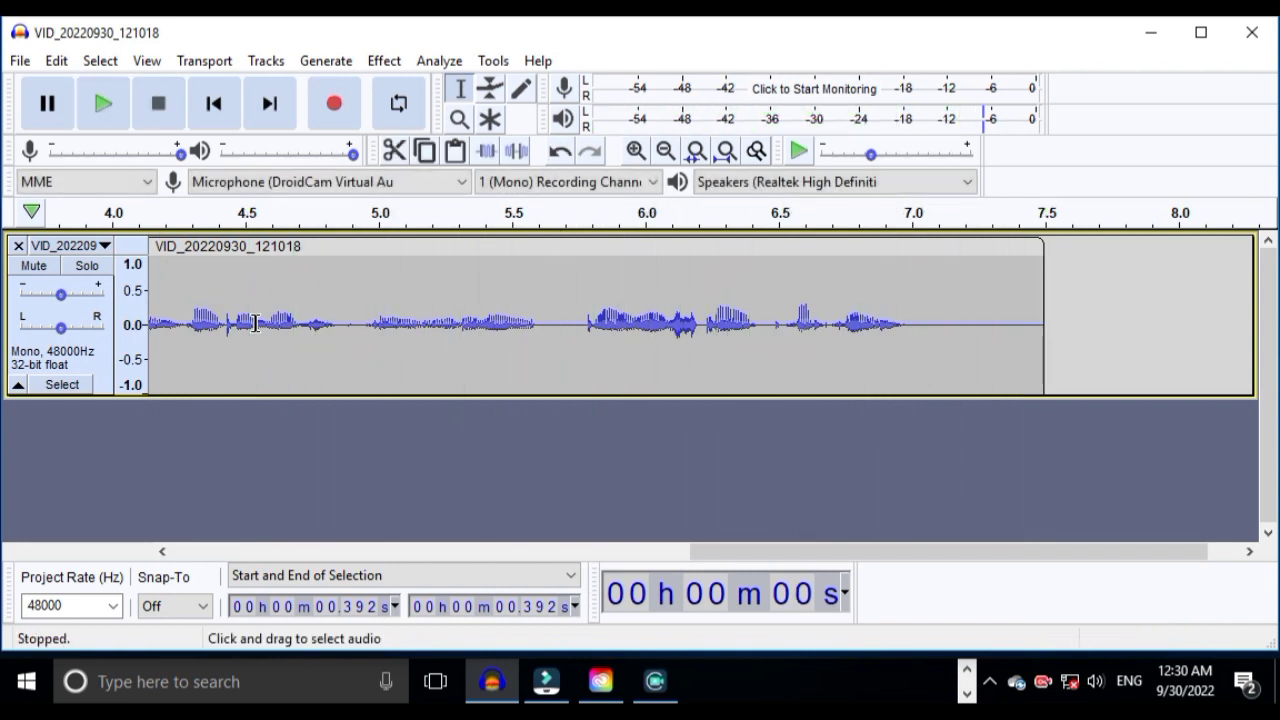
left_click(636, 150)
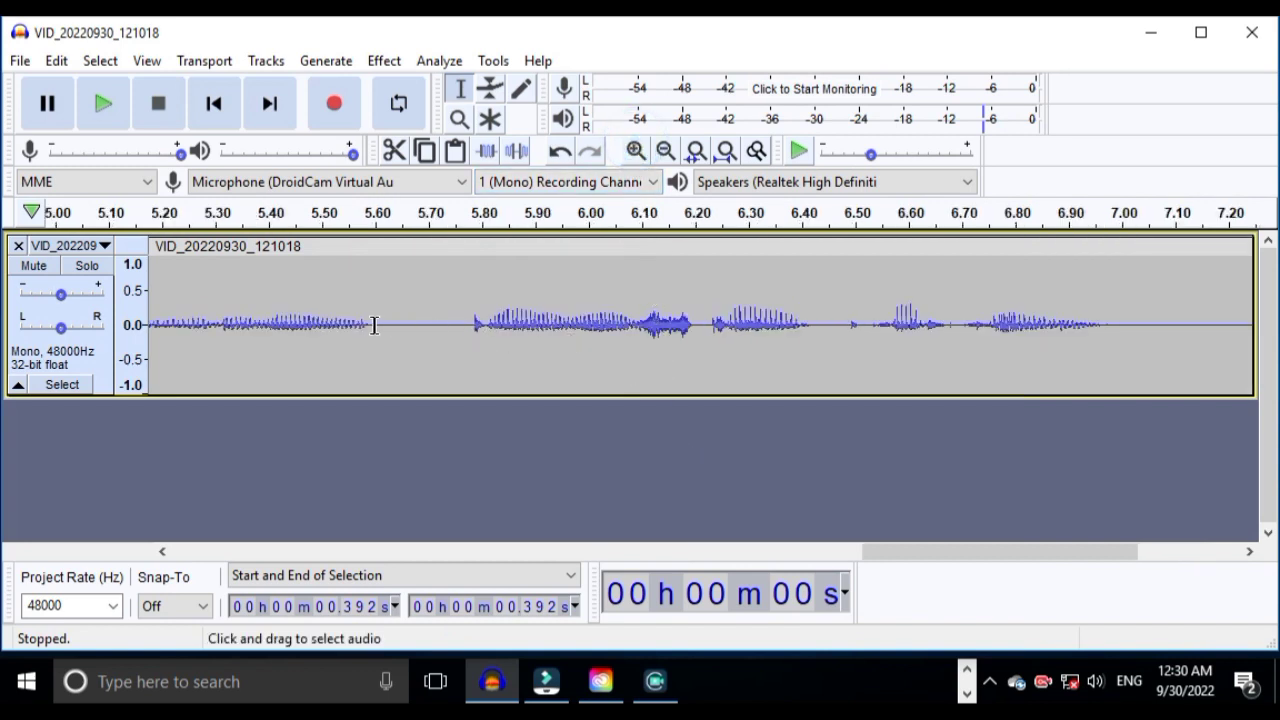
left_click_drag(370, 325, 463, 344)
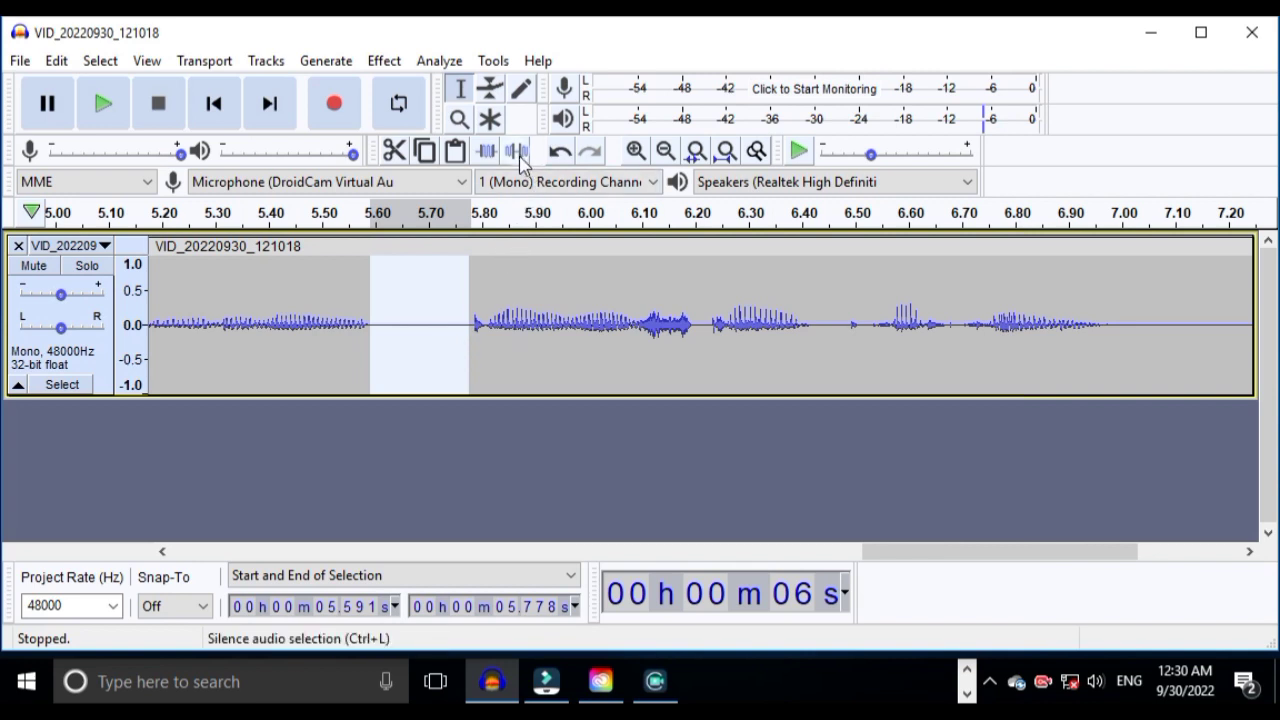
Play the track from about 5.45 s and select the quiet tail after the speech, from about 6.97 to 7.52 s
left_click(297, 320)
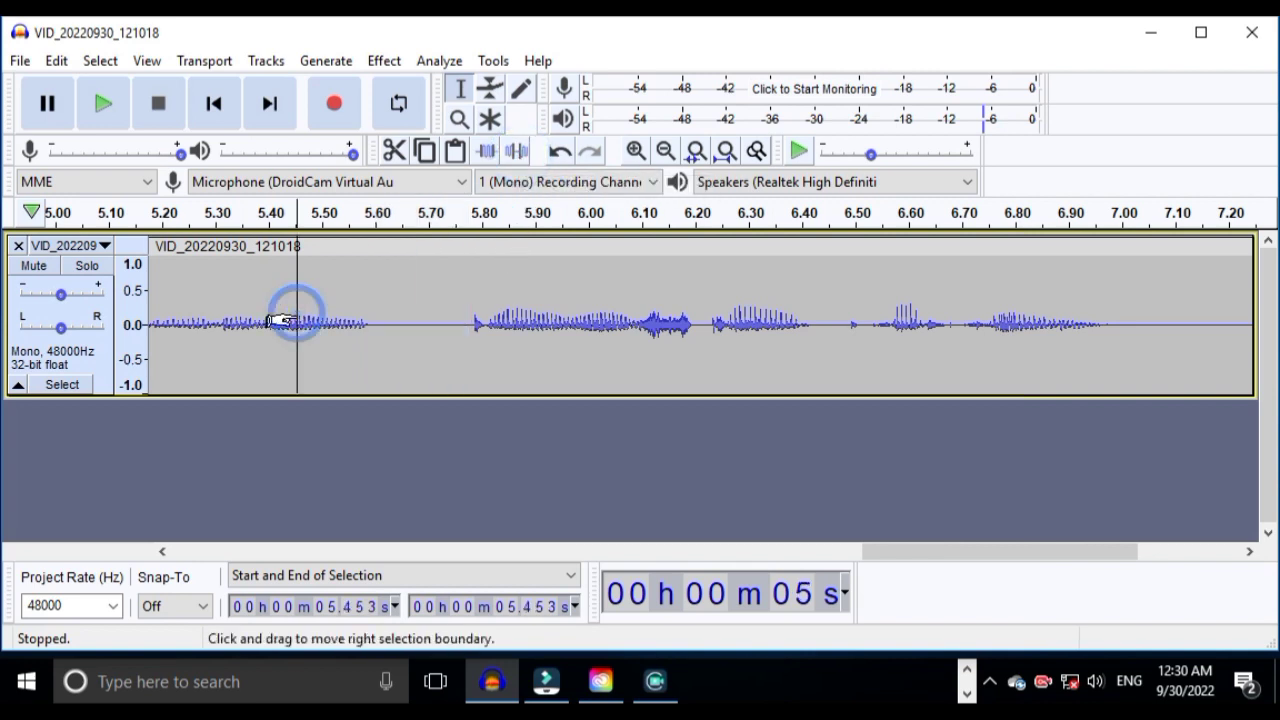
key("space")
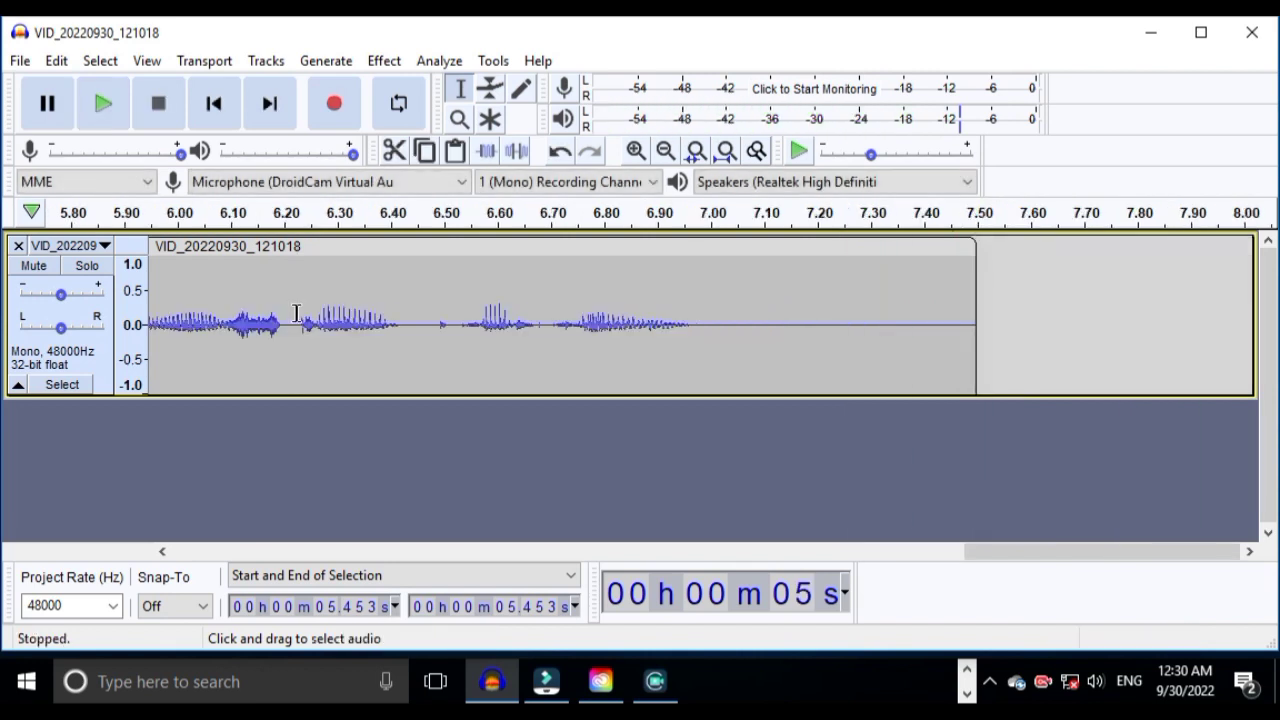
left_click_drag(696, 324, 989, 340)
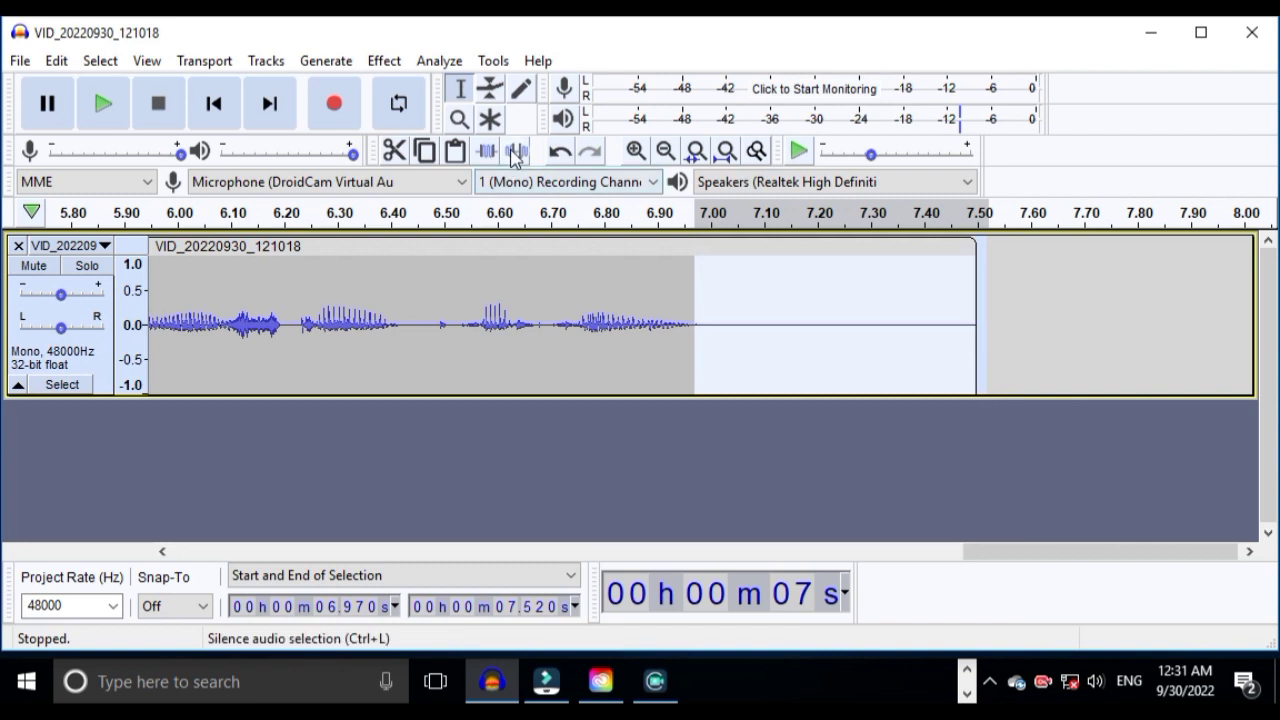
Silence the small noise between words from about 6.41 to 6.52 s and play back from about 6.39 s
left_click(403, 327)
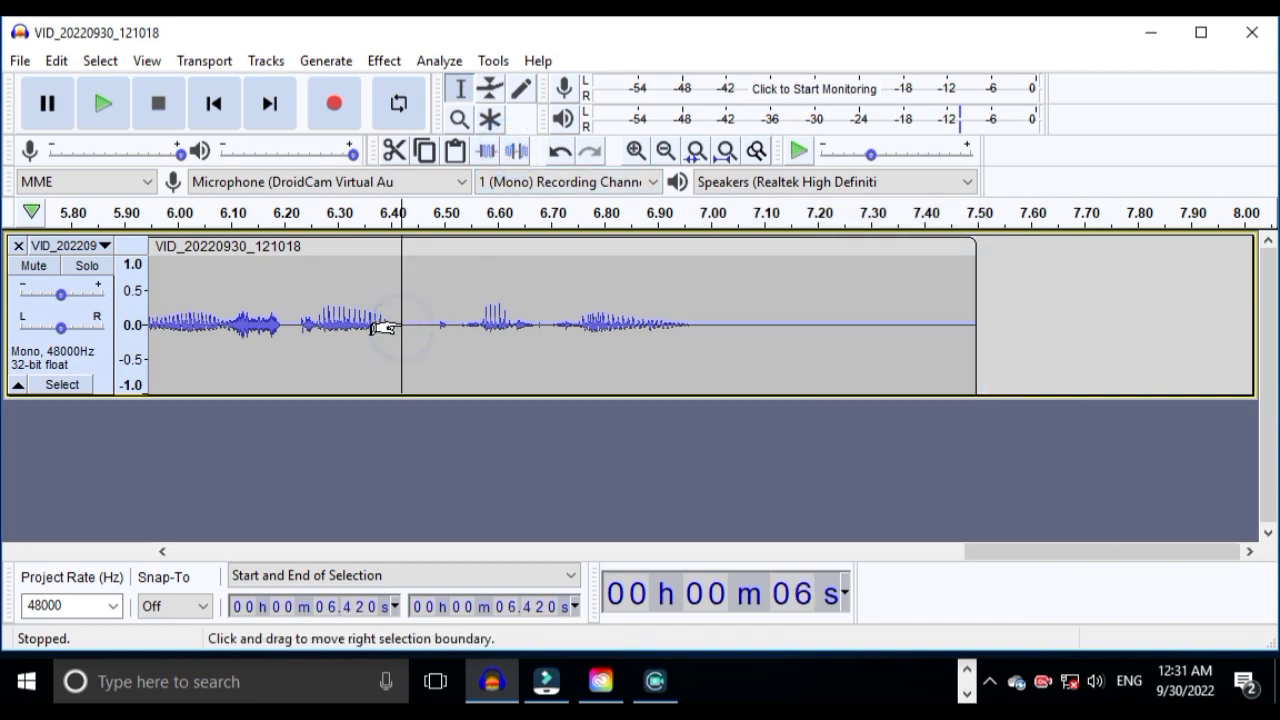
left_click_drag(400, 325, 454, 328)
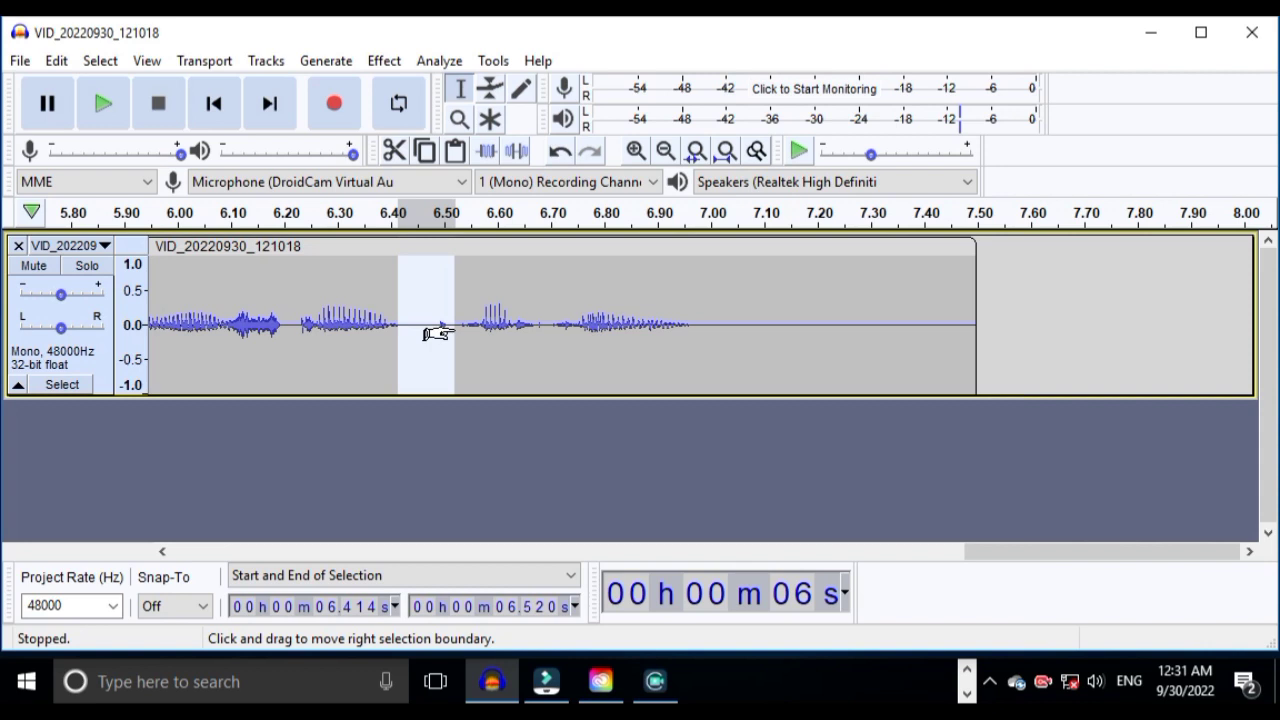
left_click(517, 151)
left_click(384, 330)
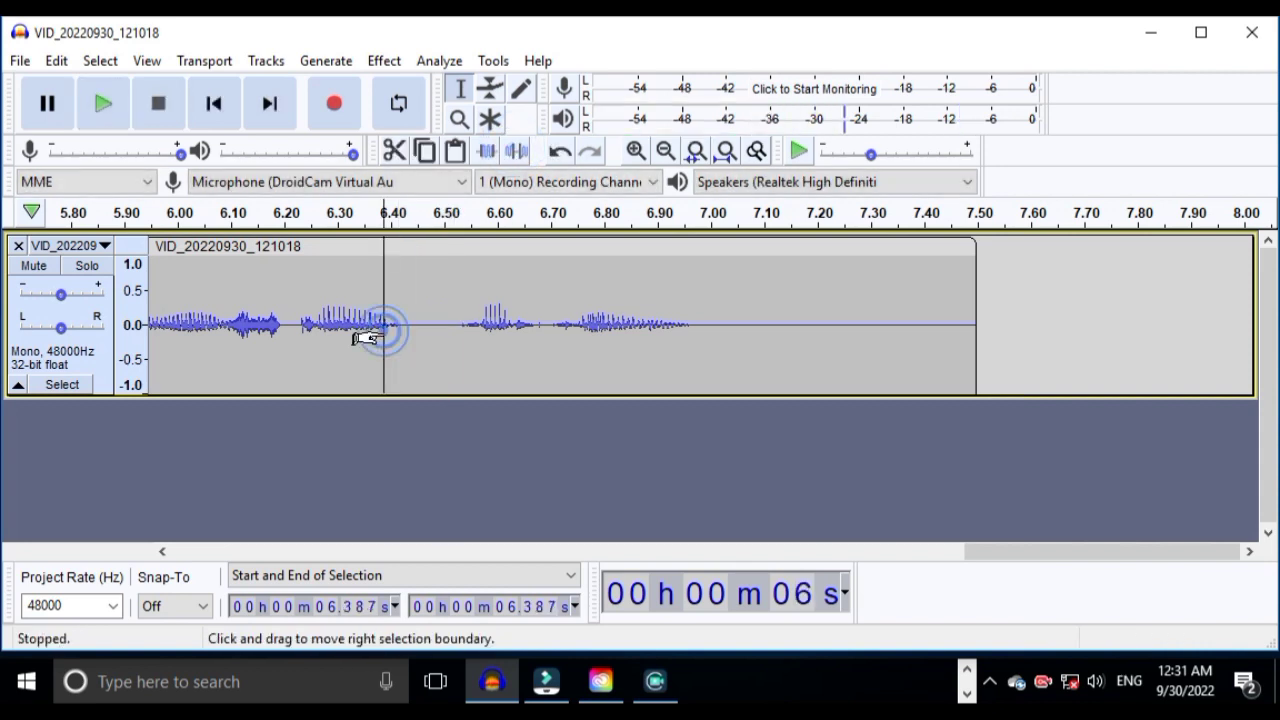
key("space")
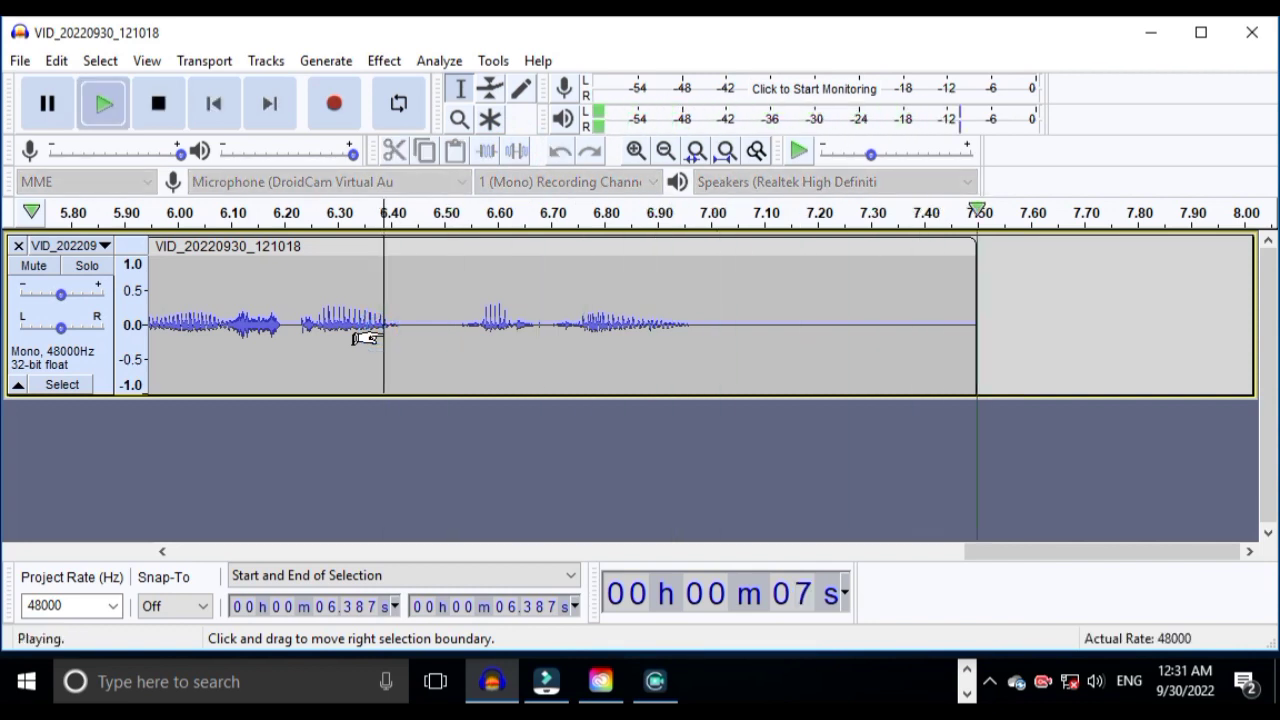
Silence the gap and small spike before the speech, from about 5.62 to 5.80 s, and play back from about 5.47 s
left_click_drag(1037, 553, 877, 569)
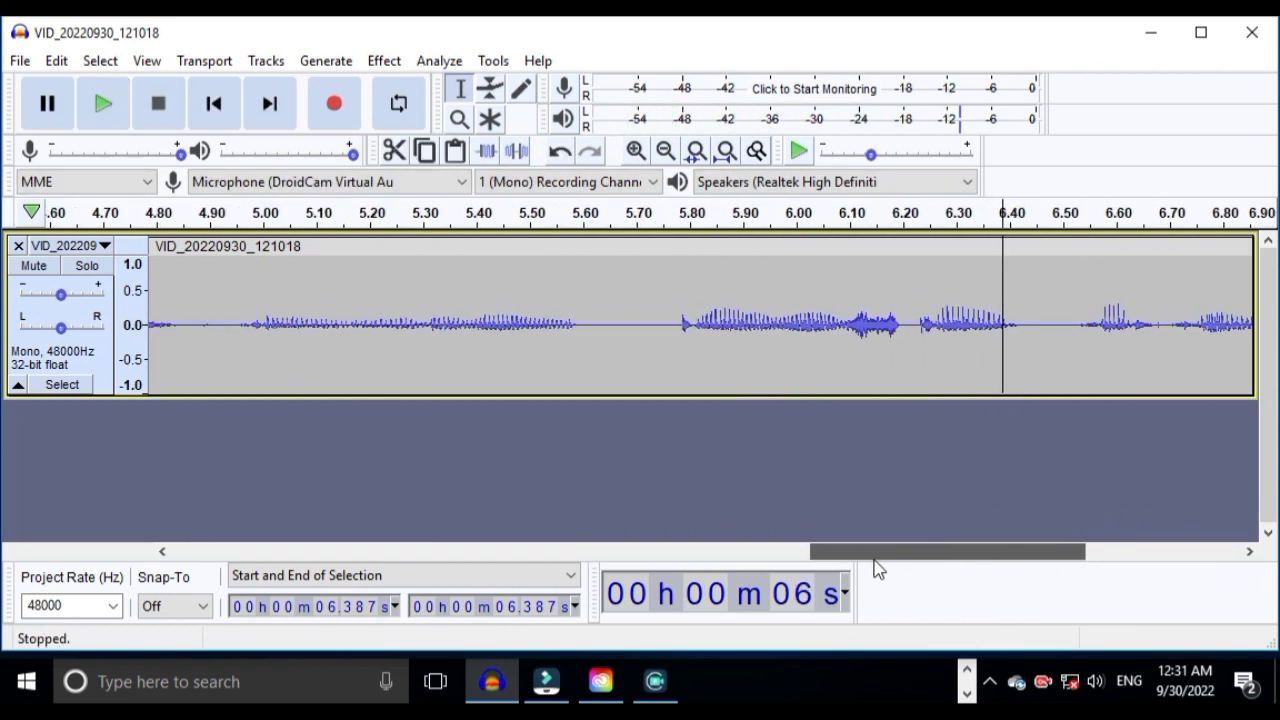
left_click(696, 330)
left_click_drag(694, 325, 608, 337)
key("space")
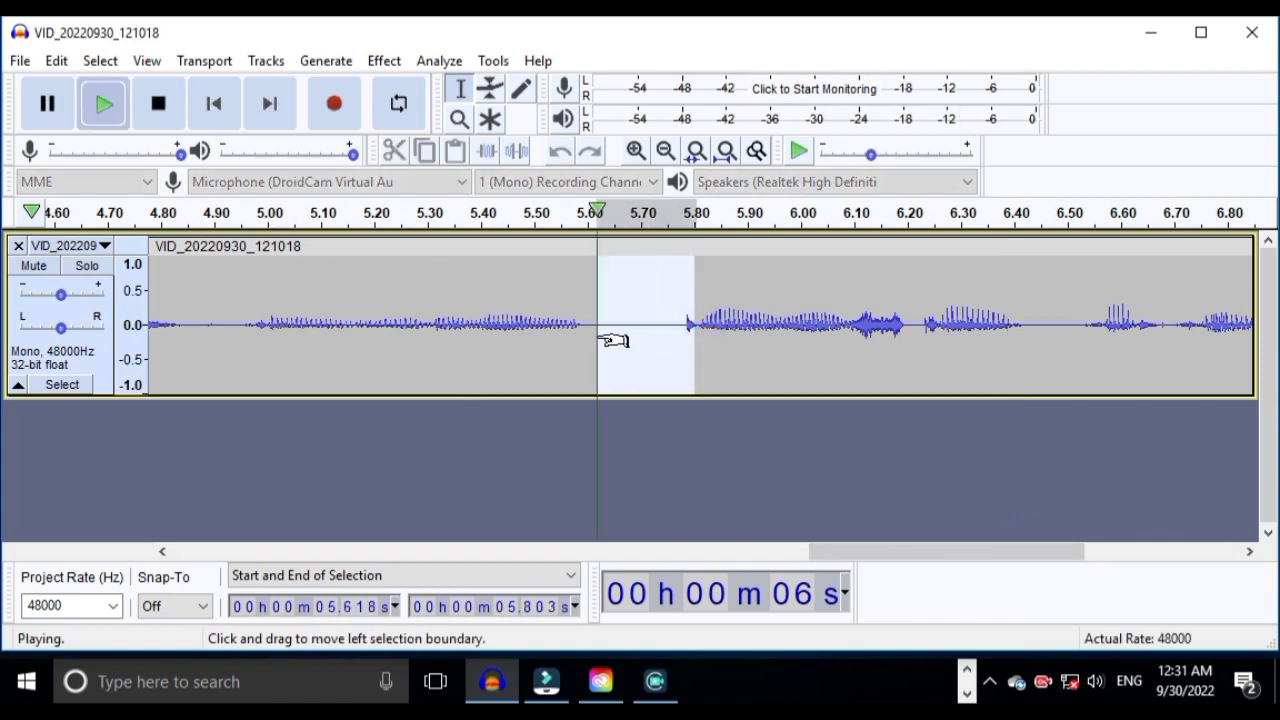
left_click(518, 150)
left_click(518, 285)
left_click(517, 290)
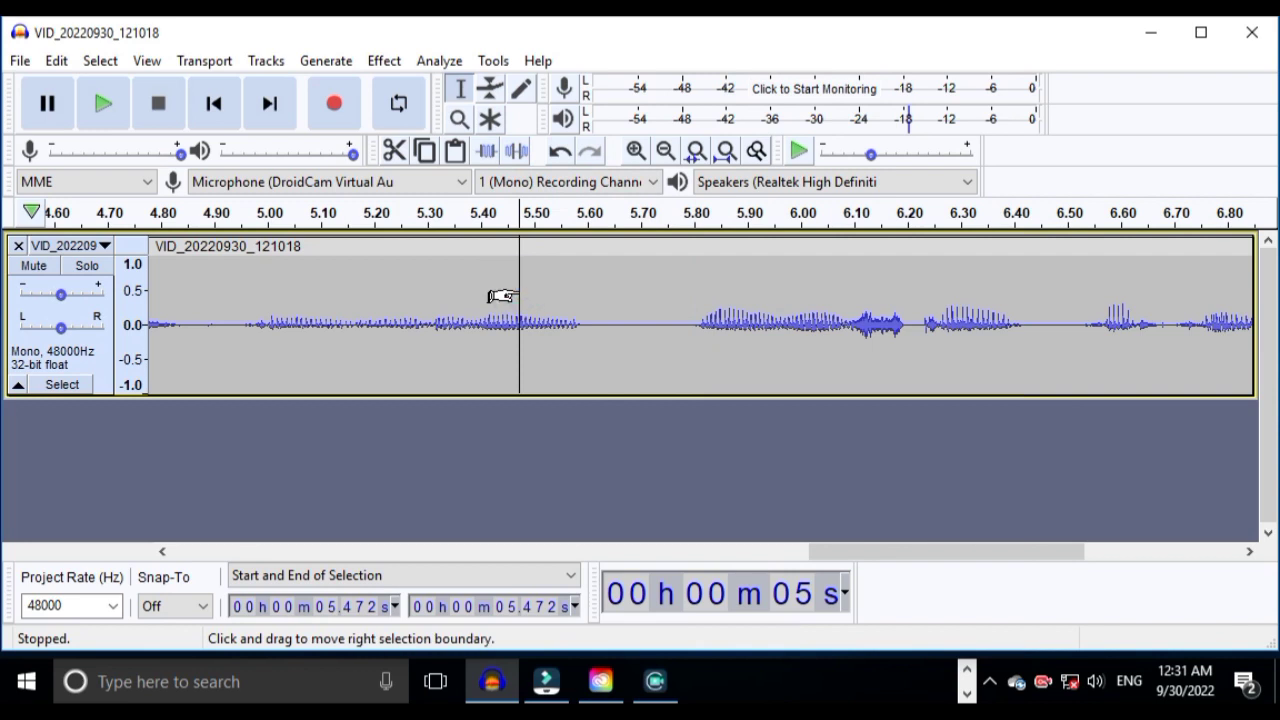
key("space")
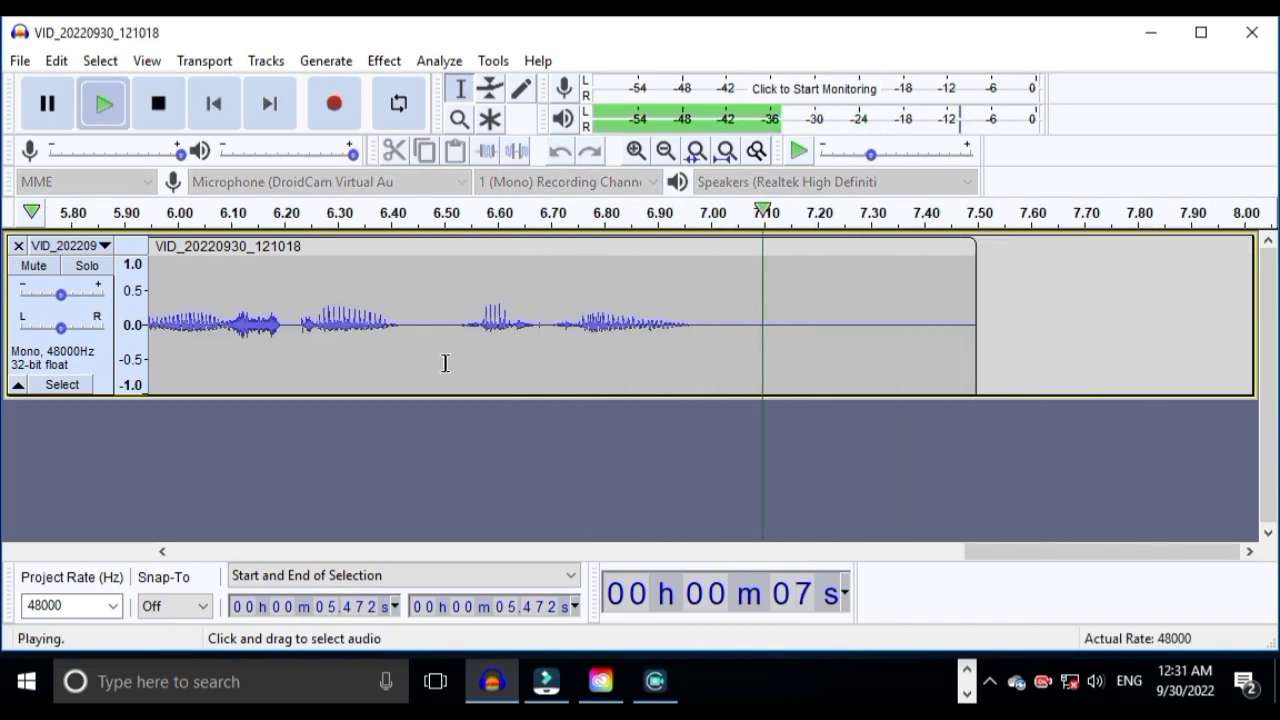
Silence the short spike between about 4.41 and 4.46 s and check the playback from about 4.11 s
left_click_drag(1030, 551, 659, 558)
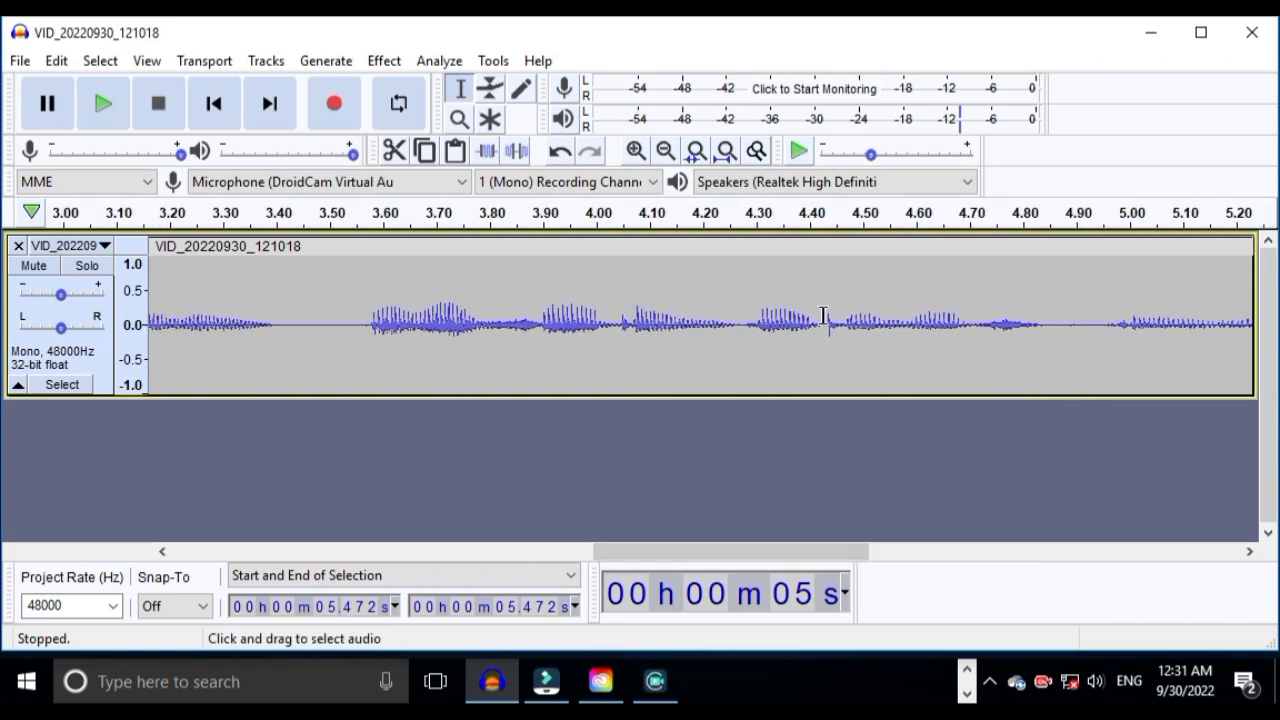
left_click_drag(815, 326, 838, 328)
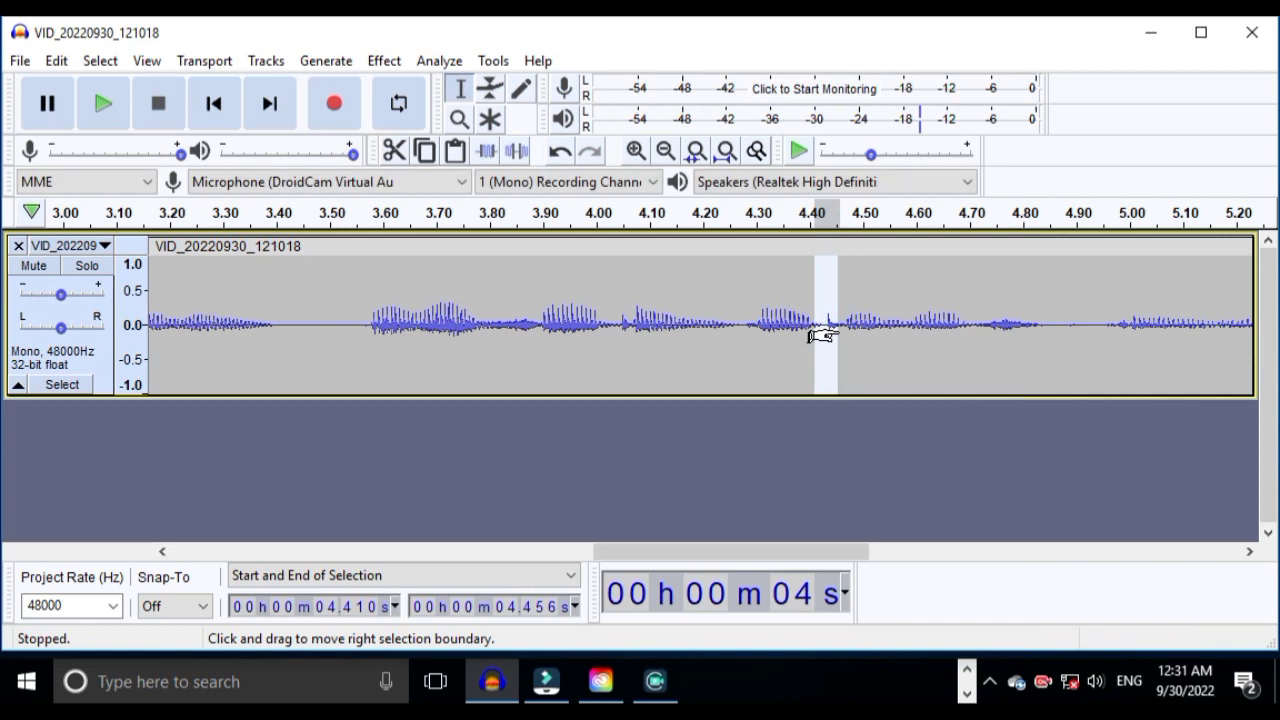
left_click(516, 150)
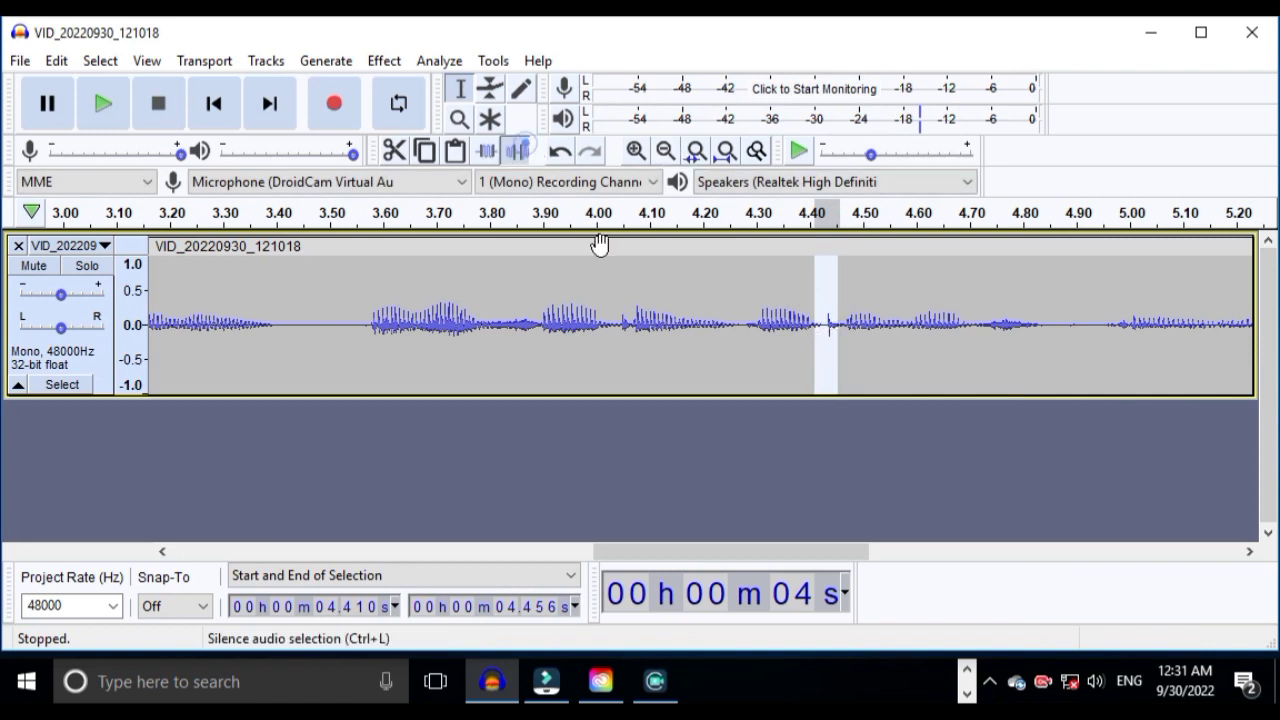
left_click(655, 296)
key("space")
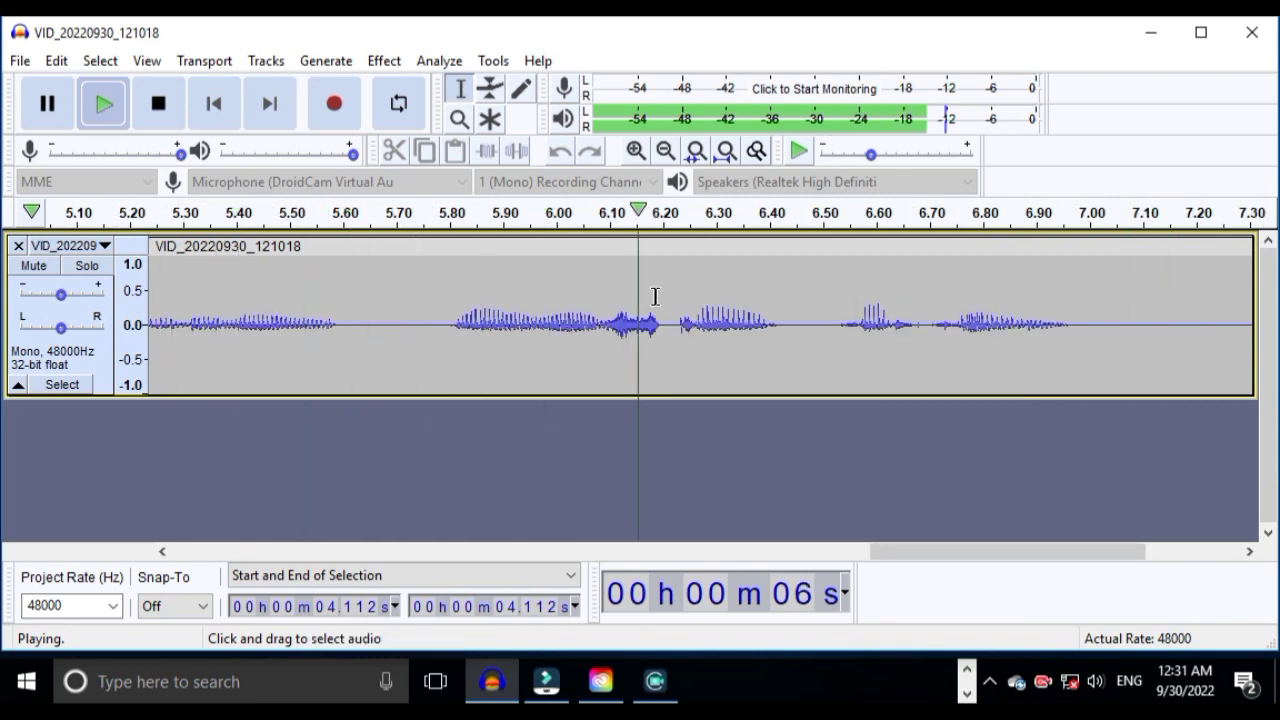
key("space")
Silence the faint noise between words from about 1.32 to 1.35 s
left_click_drag(999, 553, 489, 554)
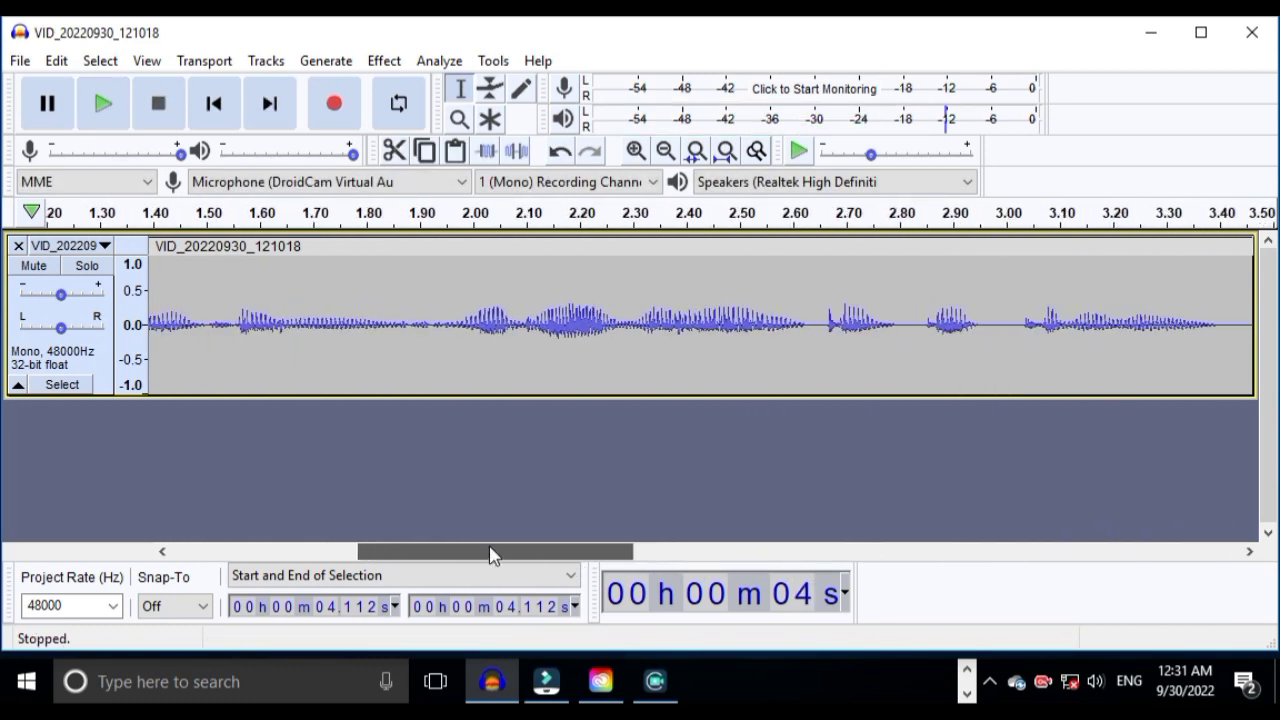
left_click_drag(606, 554, 486, 551)
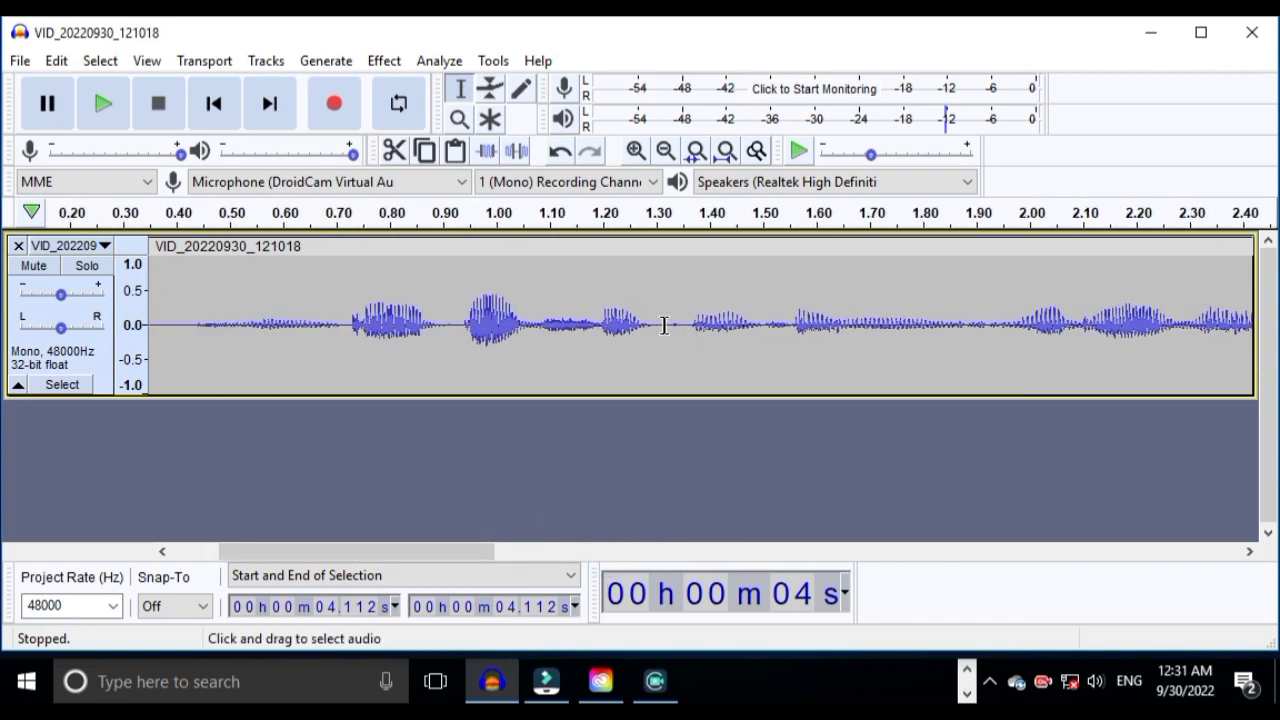
left_click_drag(664, 325, 682, 325)
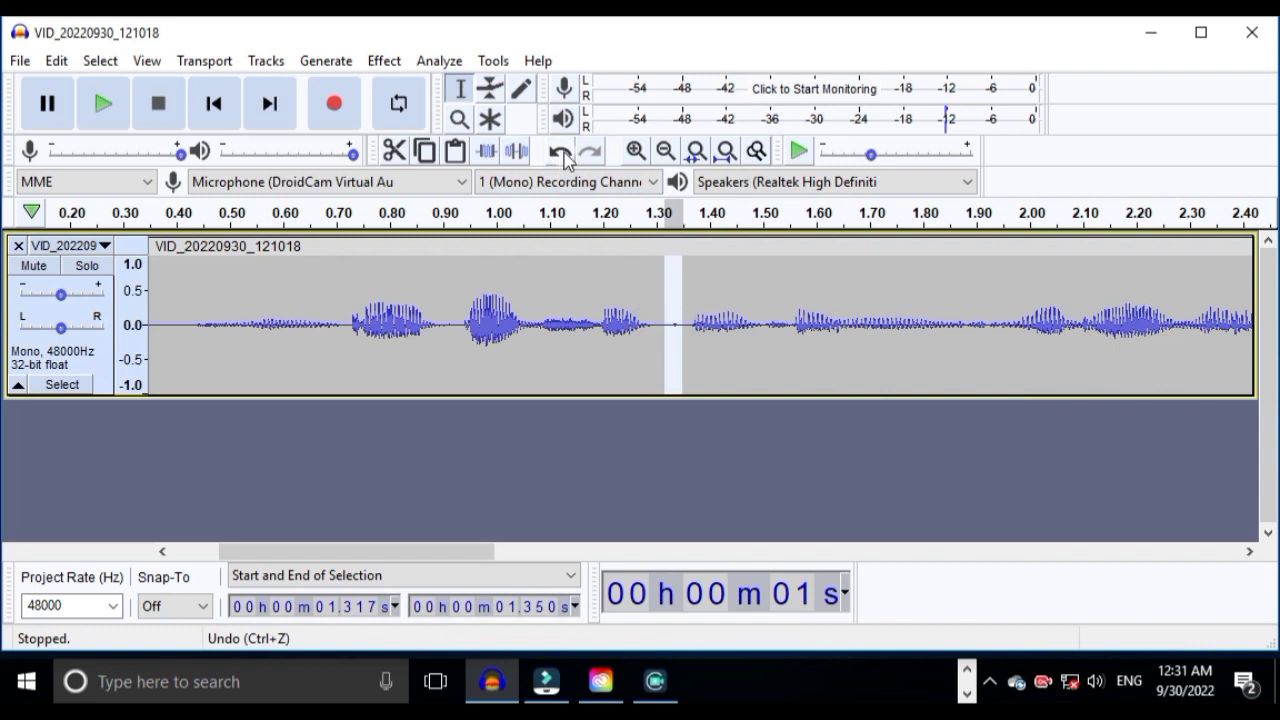
left_click(516, 150)
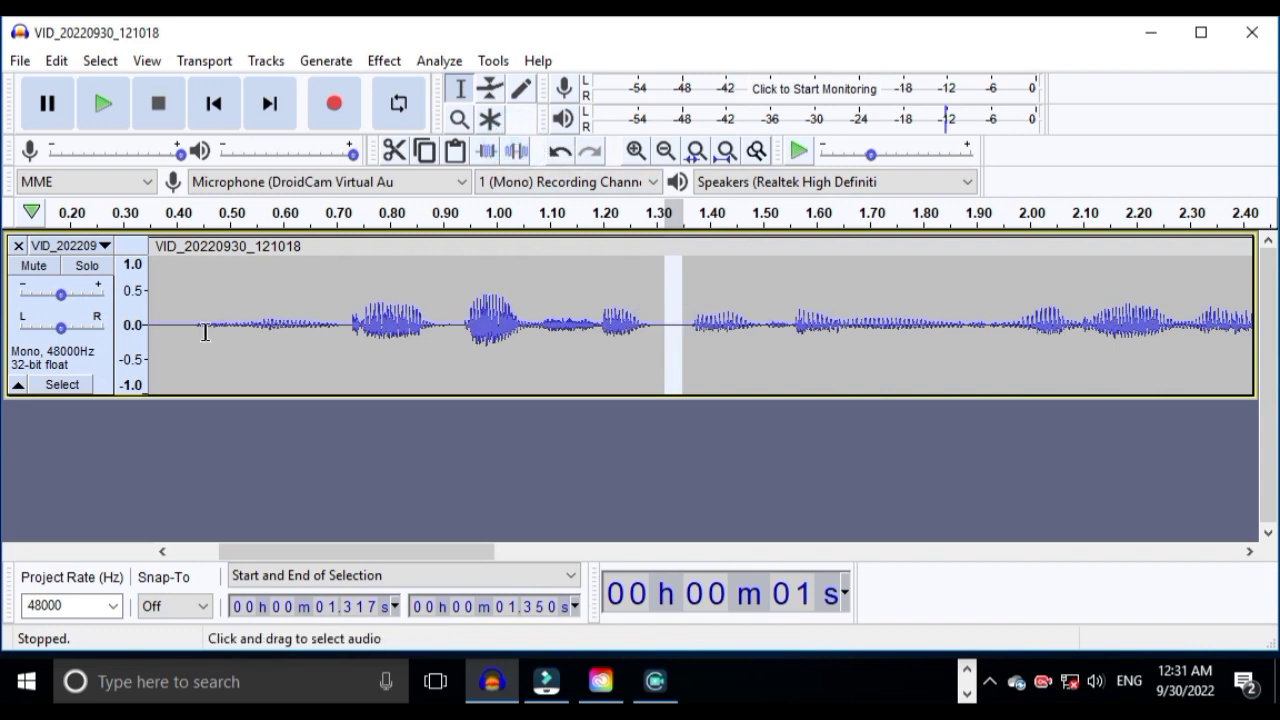
Silence the faint noise before the first word, from about 0.43 to 0.71 s, and play back from about 0.37 s
left_click(173, 330)
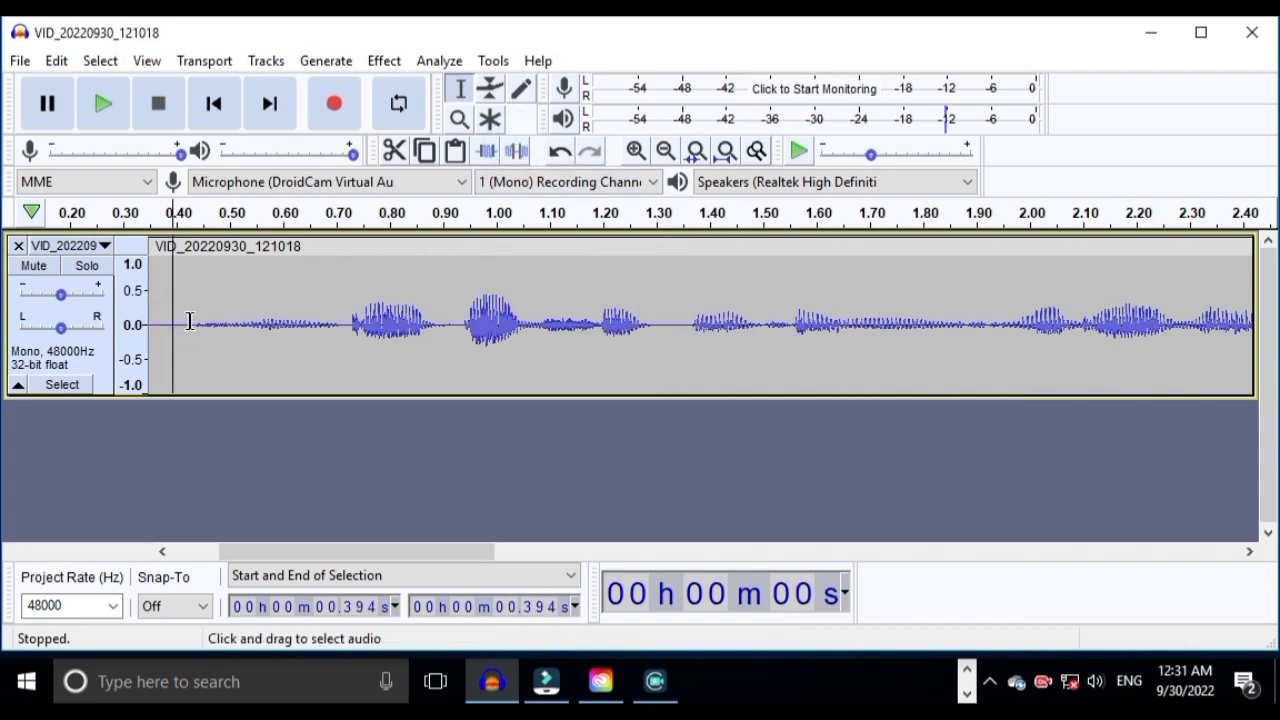
left_click_drag(190, 321, 342, 343)
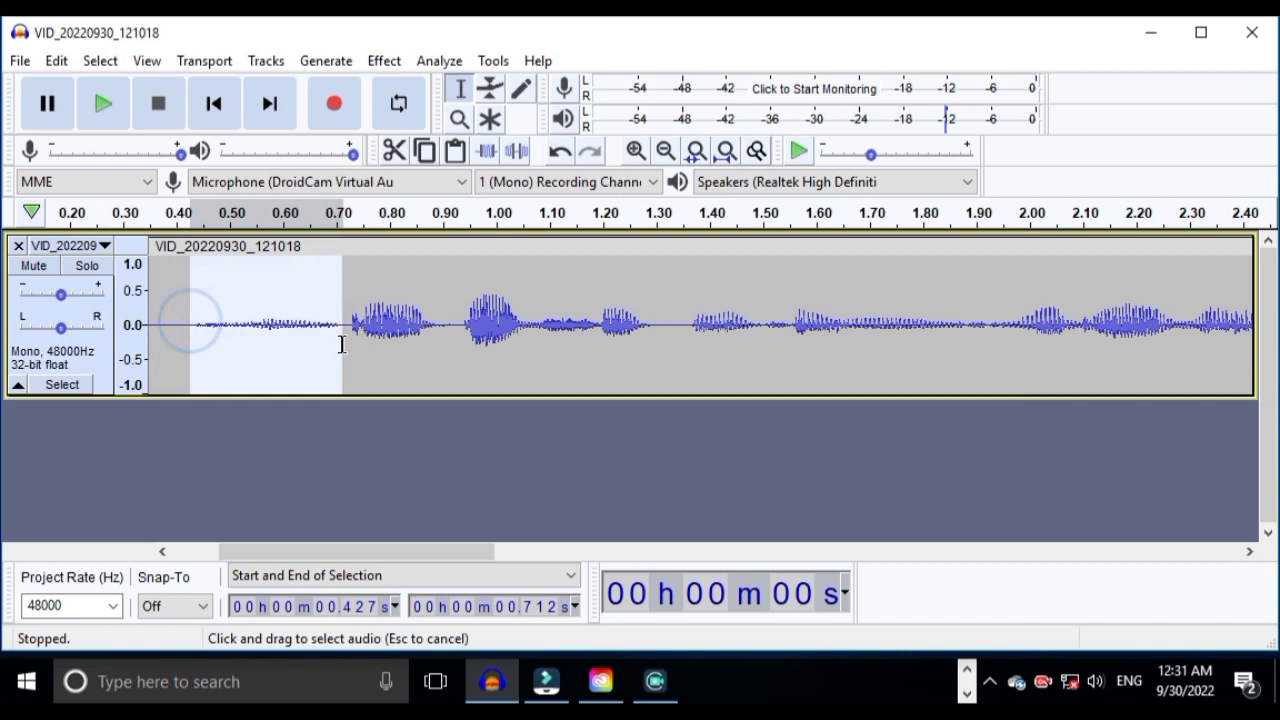
left_click(520, 152)
left_click(161, 314)
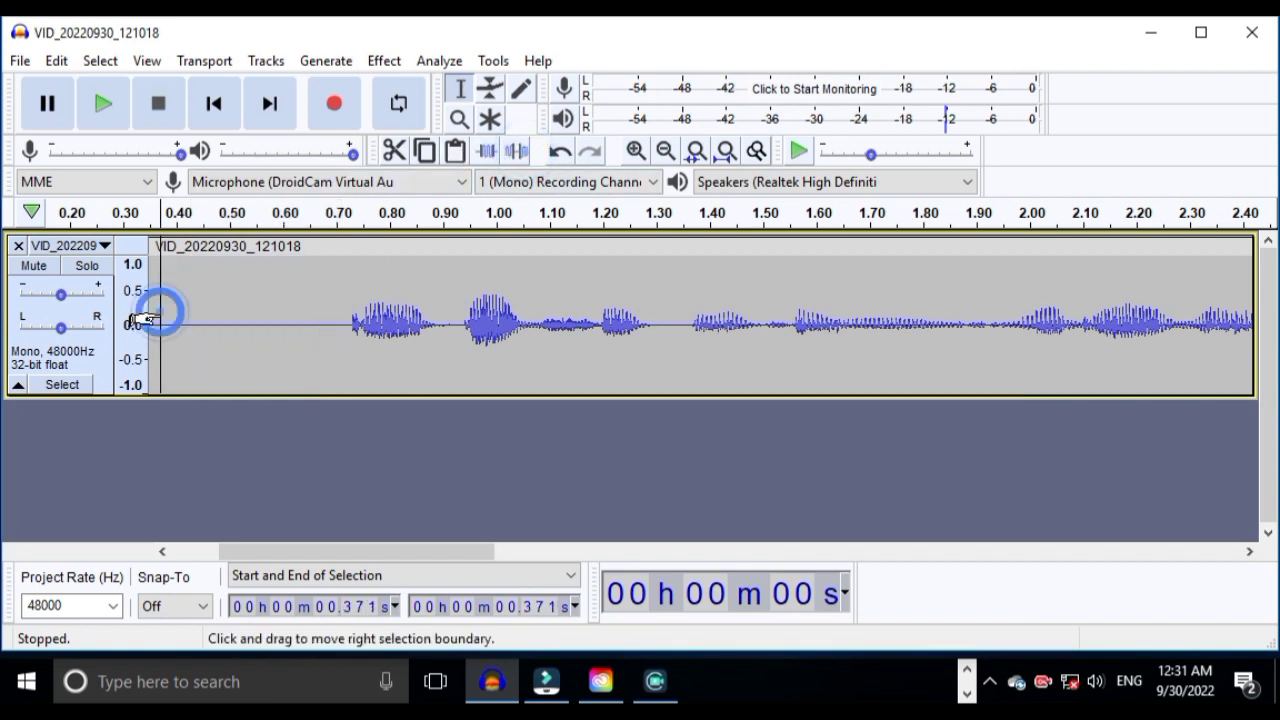
key("space")
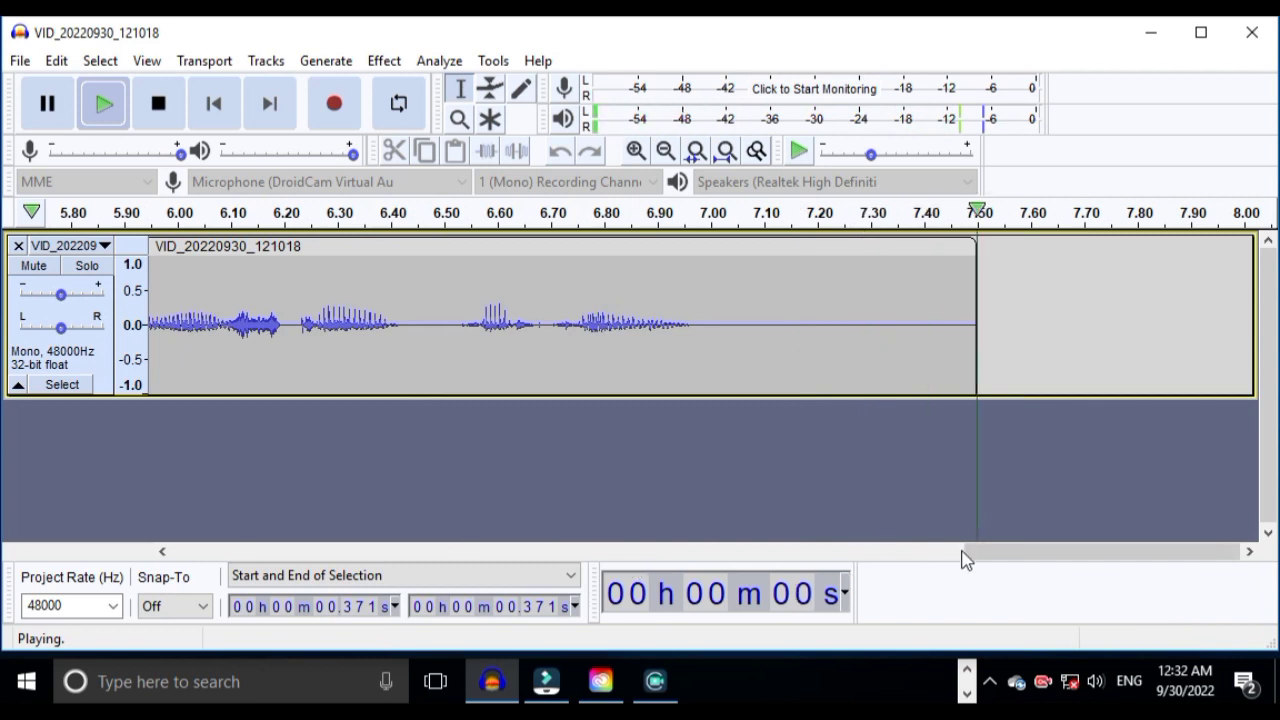
Silence the small noise between words from about 4.86 to 4.93 s and play back from about 4.30 s
left_click_drag(1066, 551, 805, 583)
left_click_drag(611, 326, 644, 332)
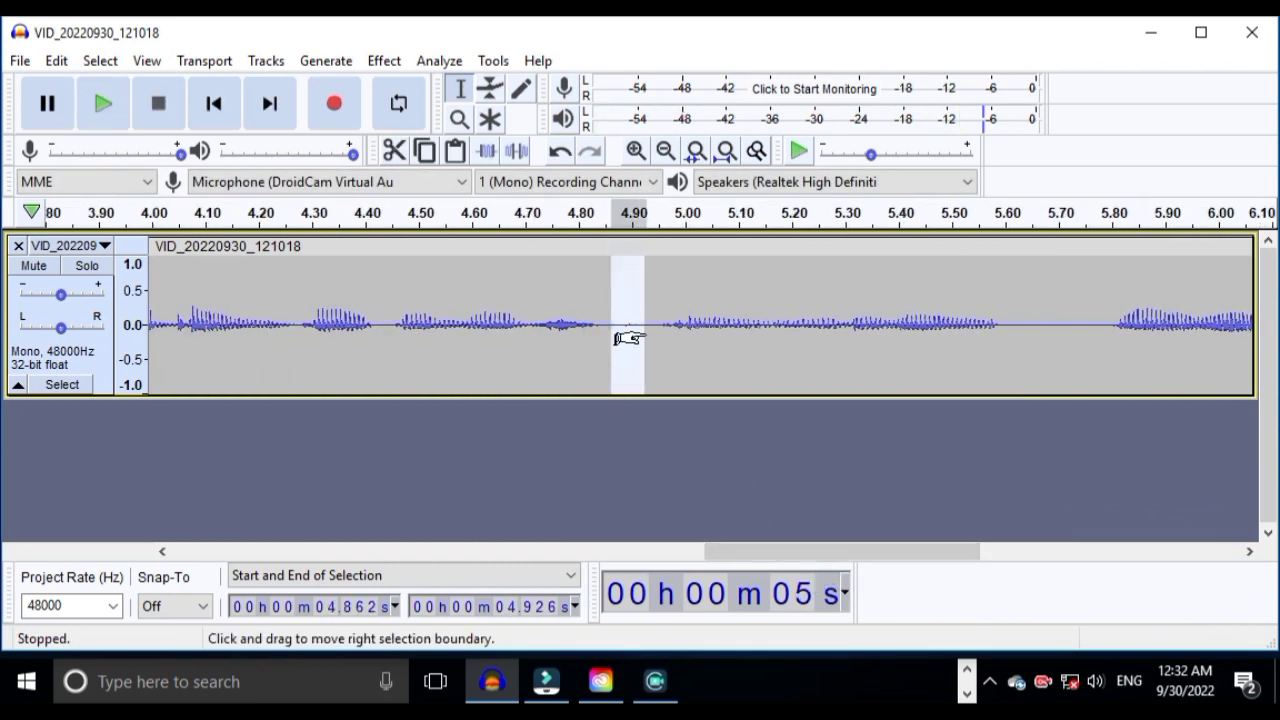
left_click(519, 151)
left_click(313, 324)
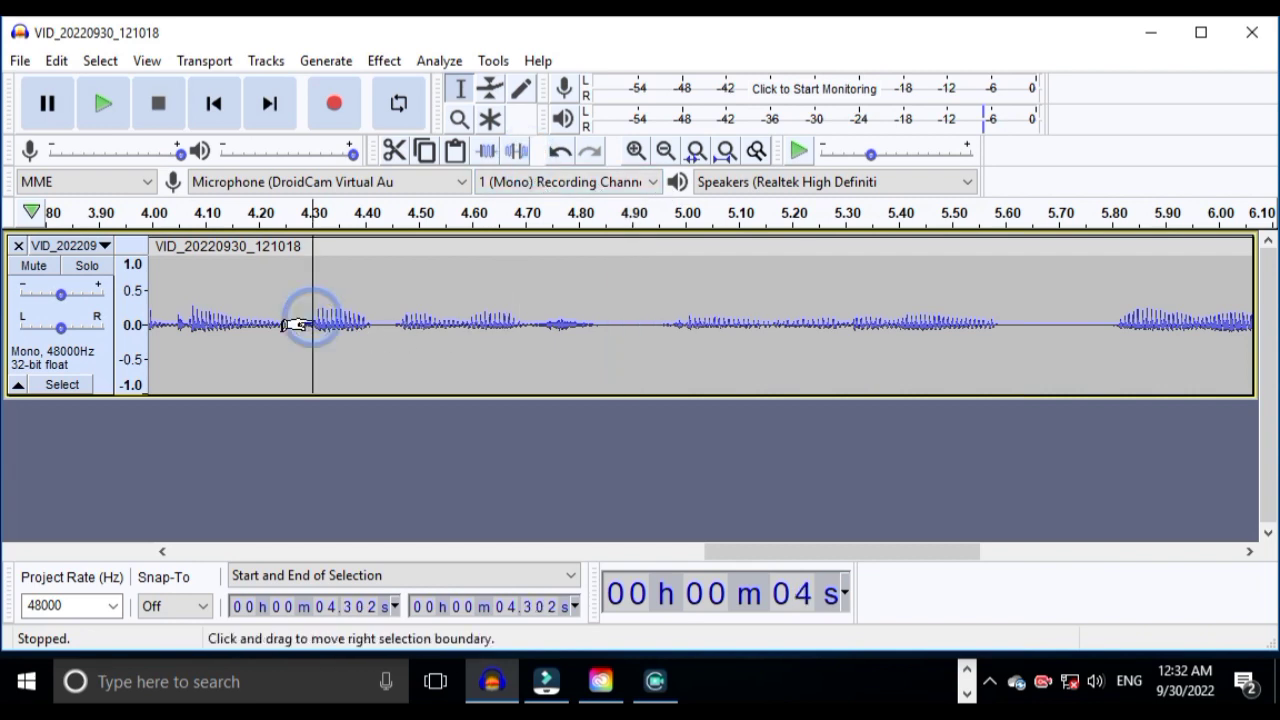
key("space")
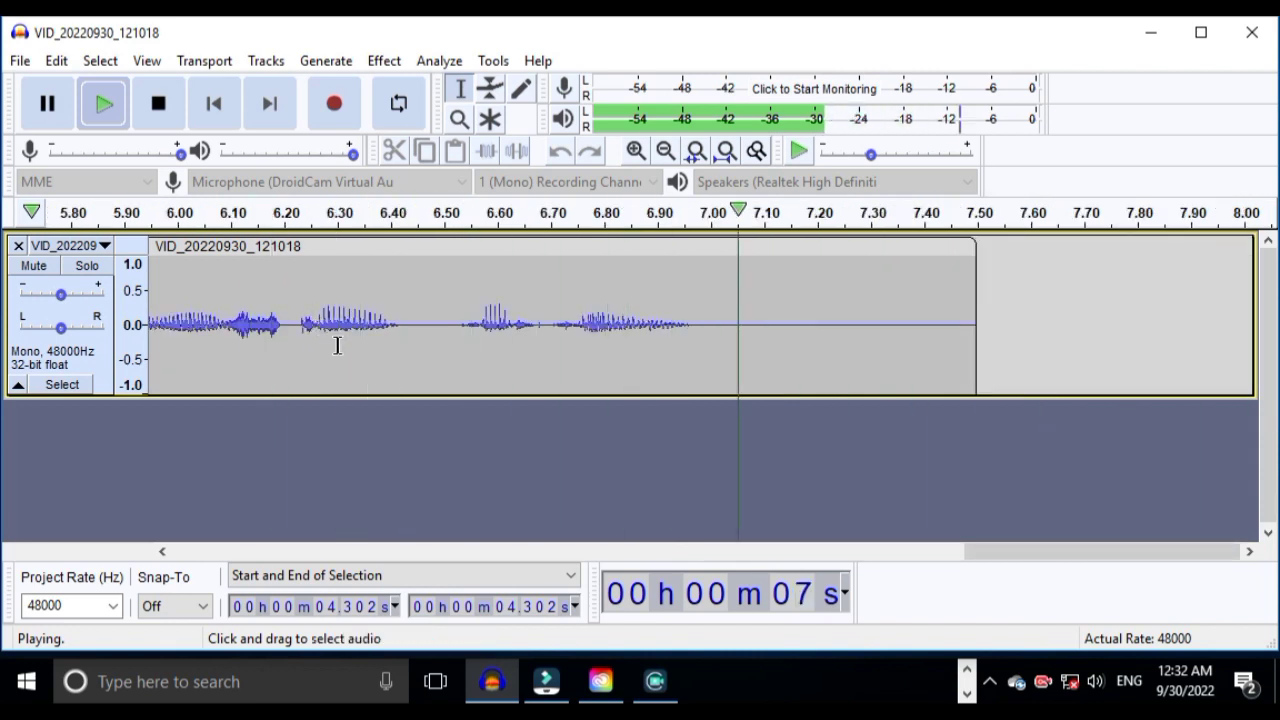
Apply Filter Curve EQ to the whole recording with a curve rising from 0 dB at 4000 Hz to about 6 dB at 10000 Hz
left_click(666, 152)
left_click(666, 152)
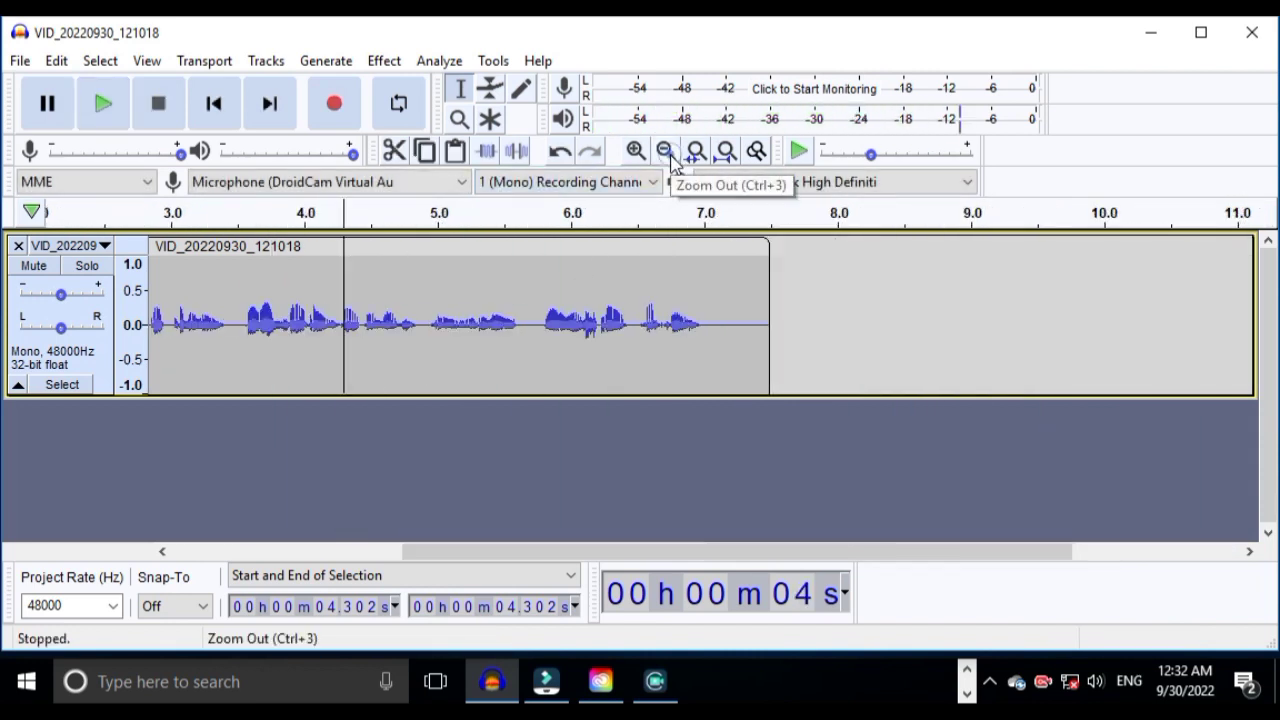
left_click_drag(686, 565, 495, 572)
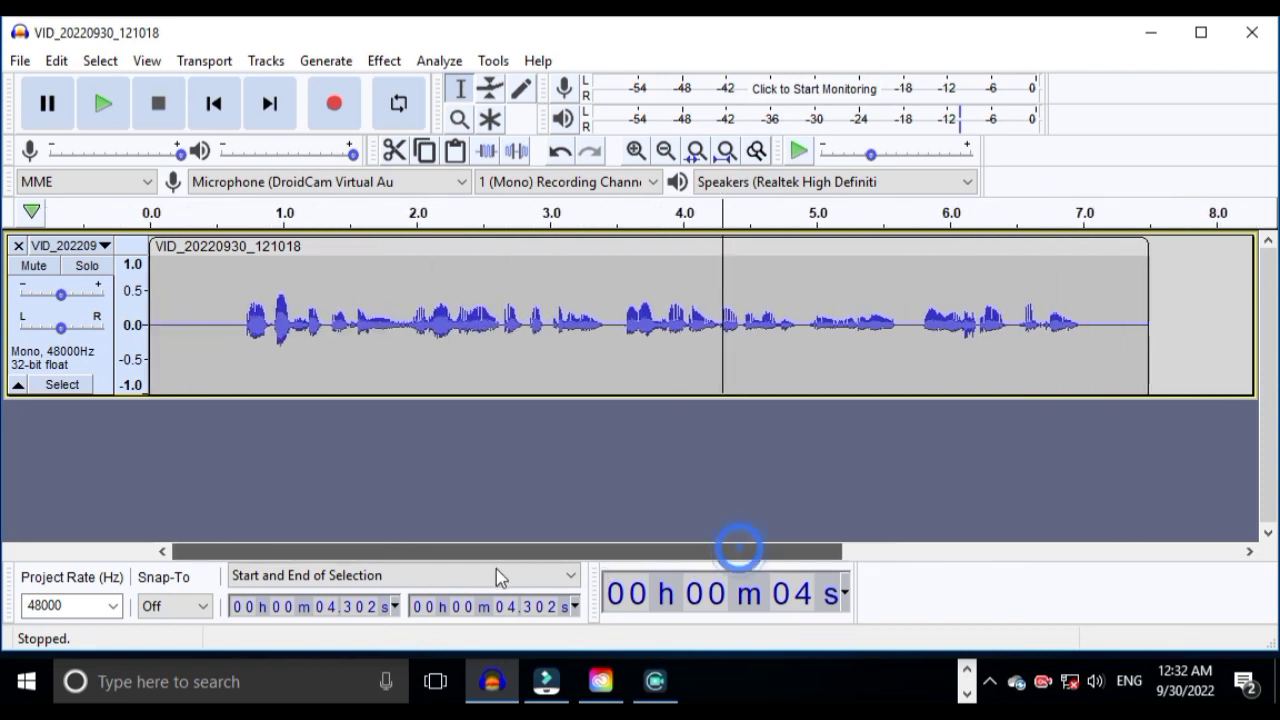
left_click(665, 151)
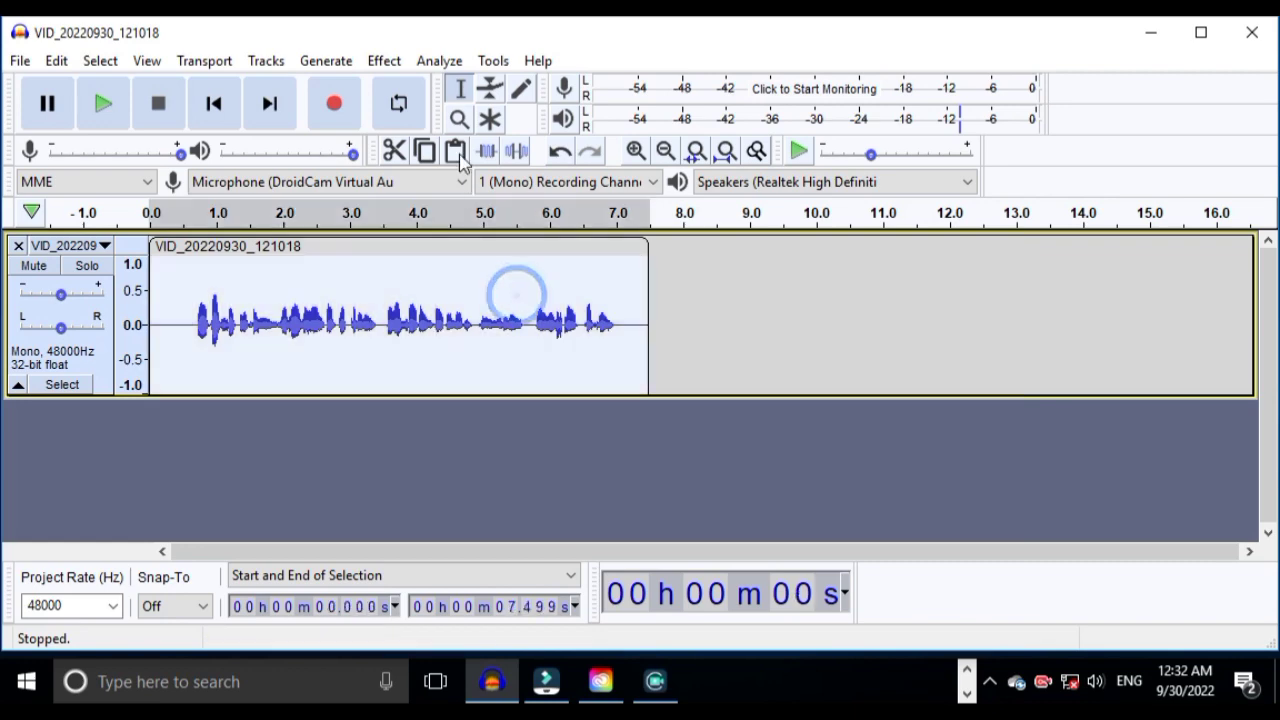
left_click(384, 61)
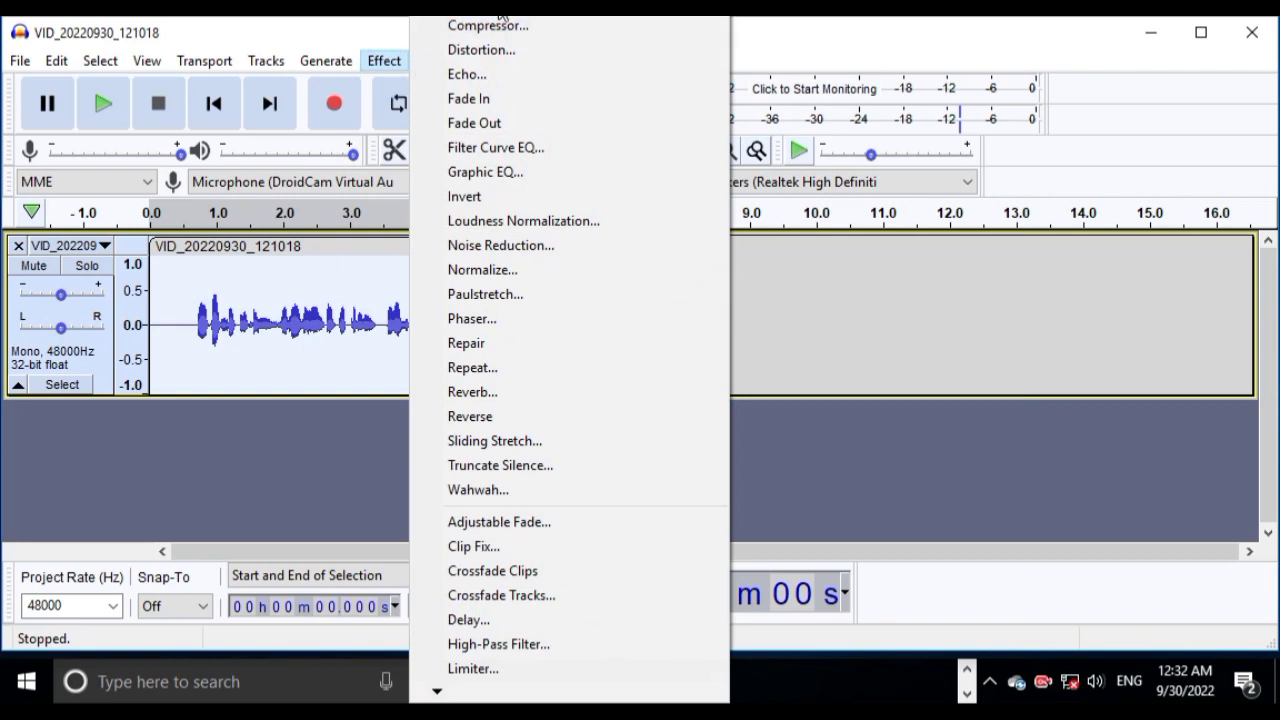
left_click(541, 155)
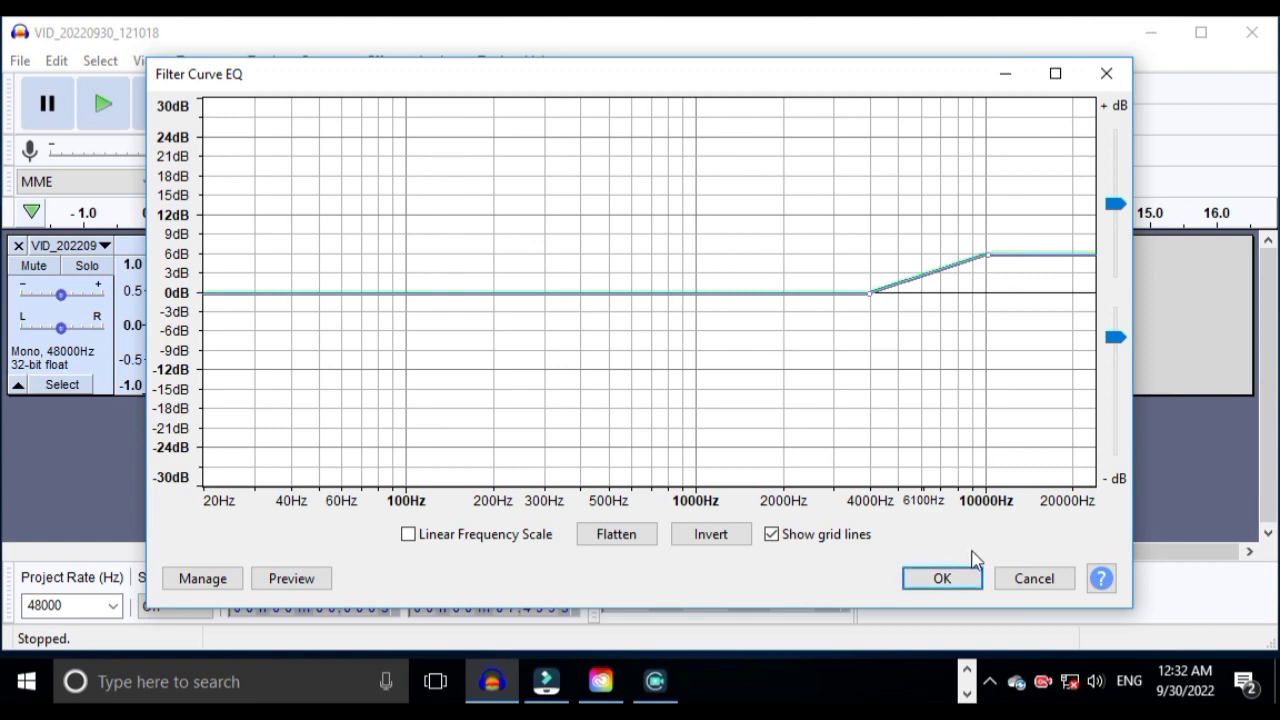
left_click(966, 588)
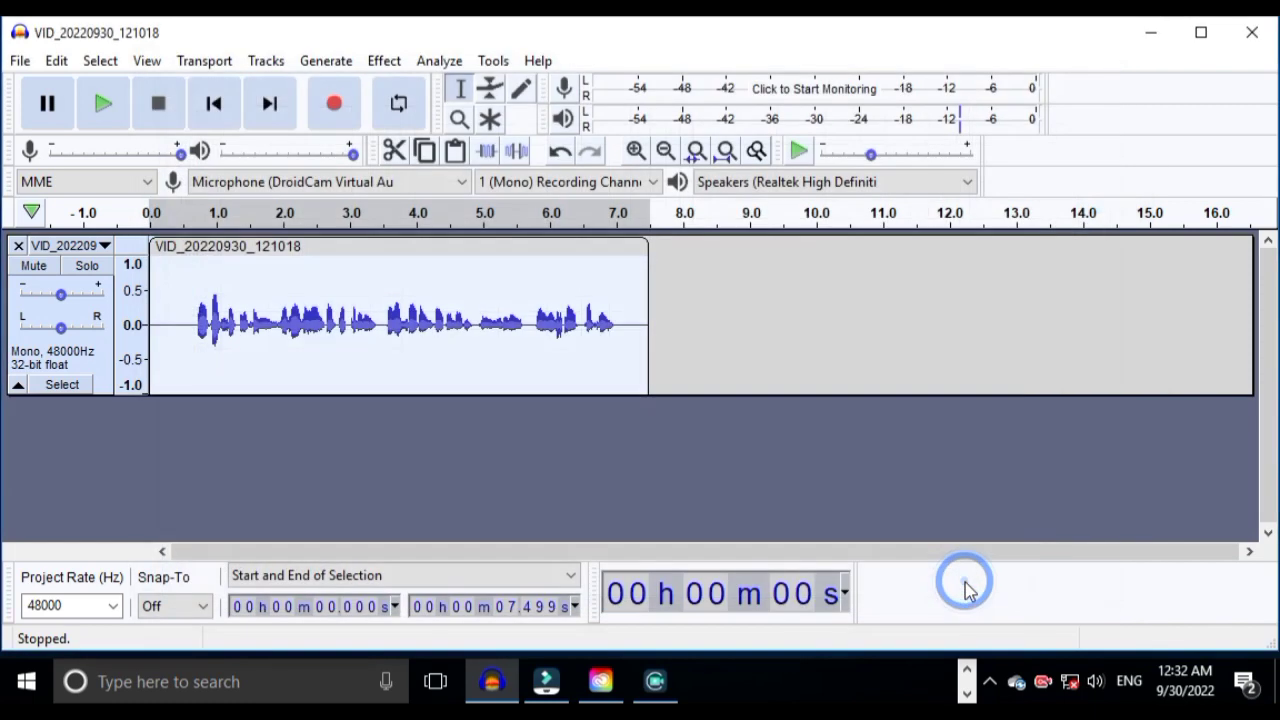
Play back the equalized recording from about 0.65 s and select the whole track
left_click(192, 328)
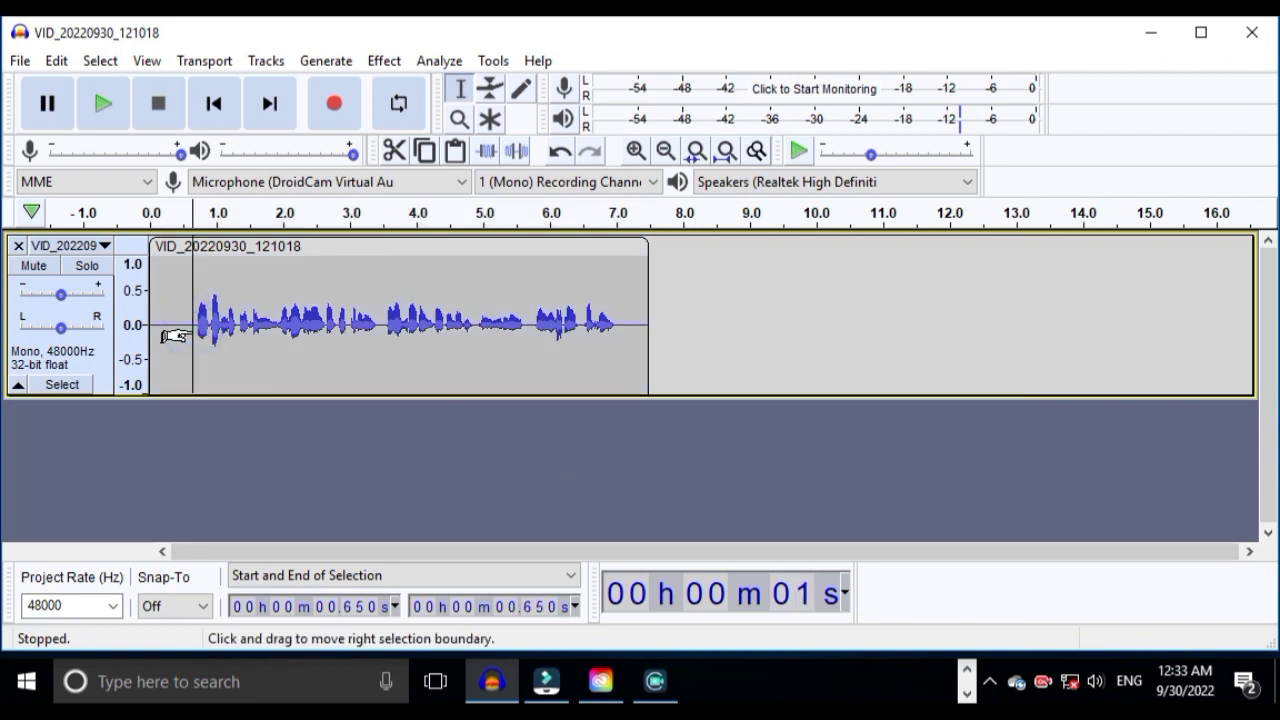
key("space")
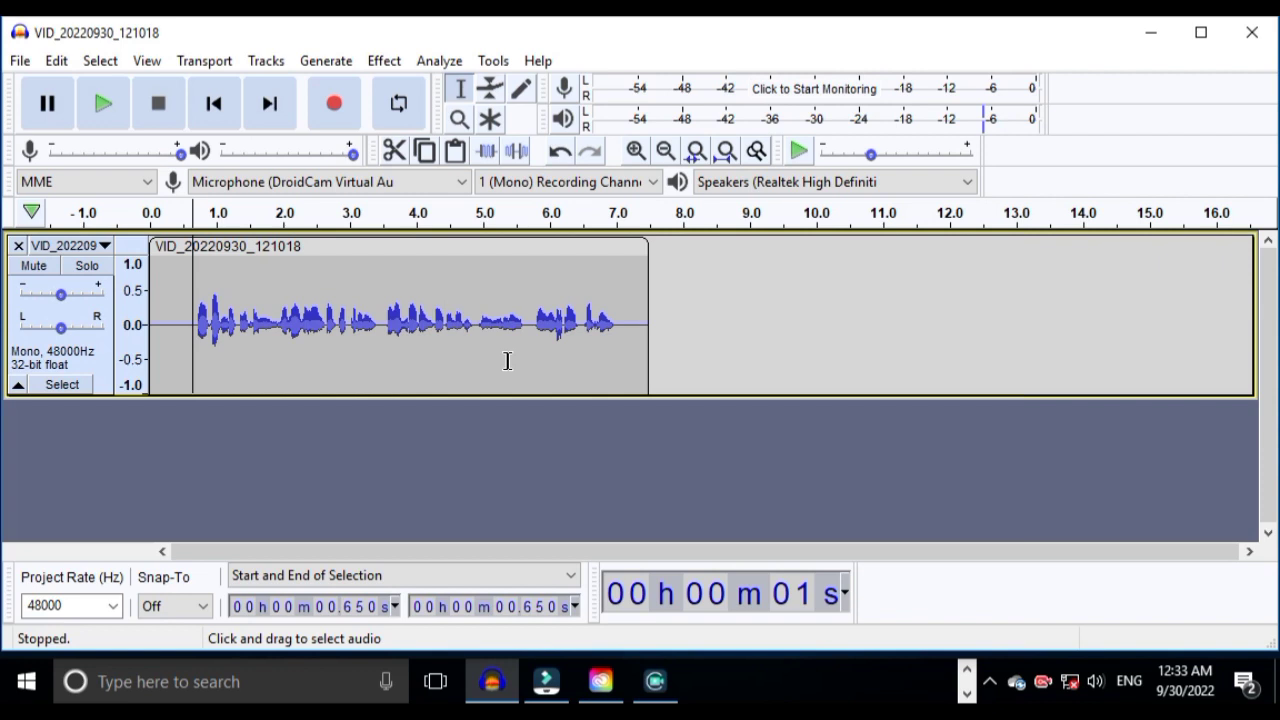
key("ctrl+a")
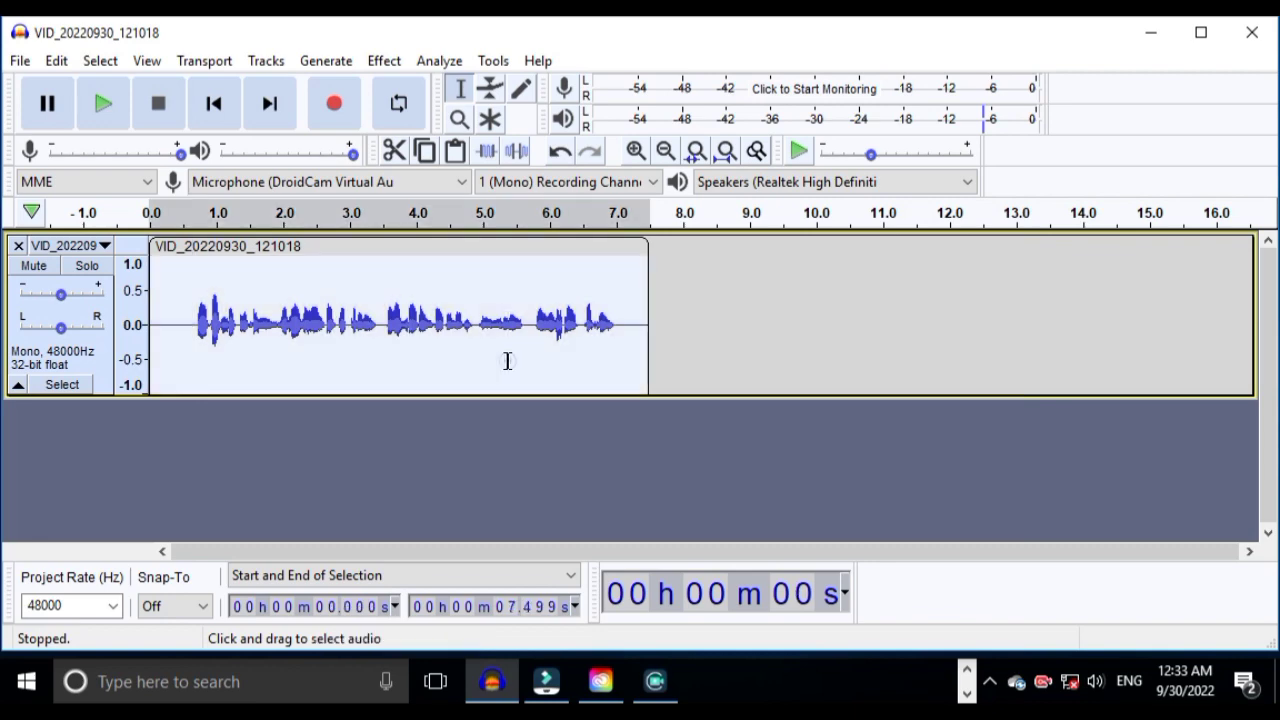
left_click(388, 61)
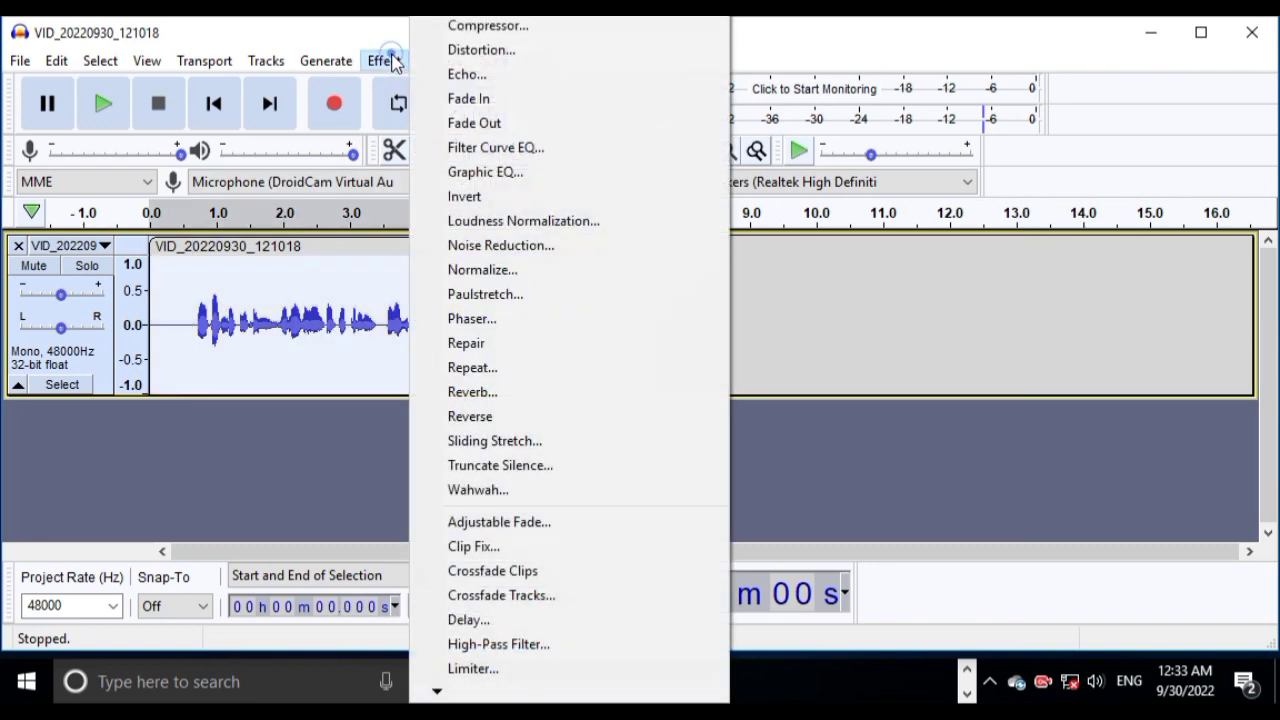
left_click(505, 176)
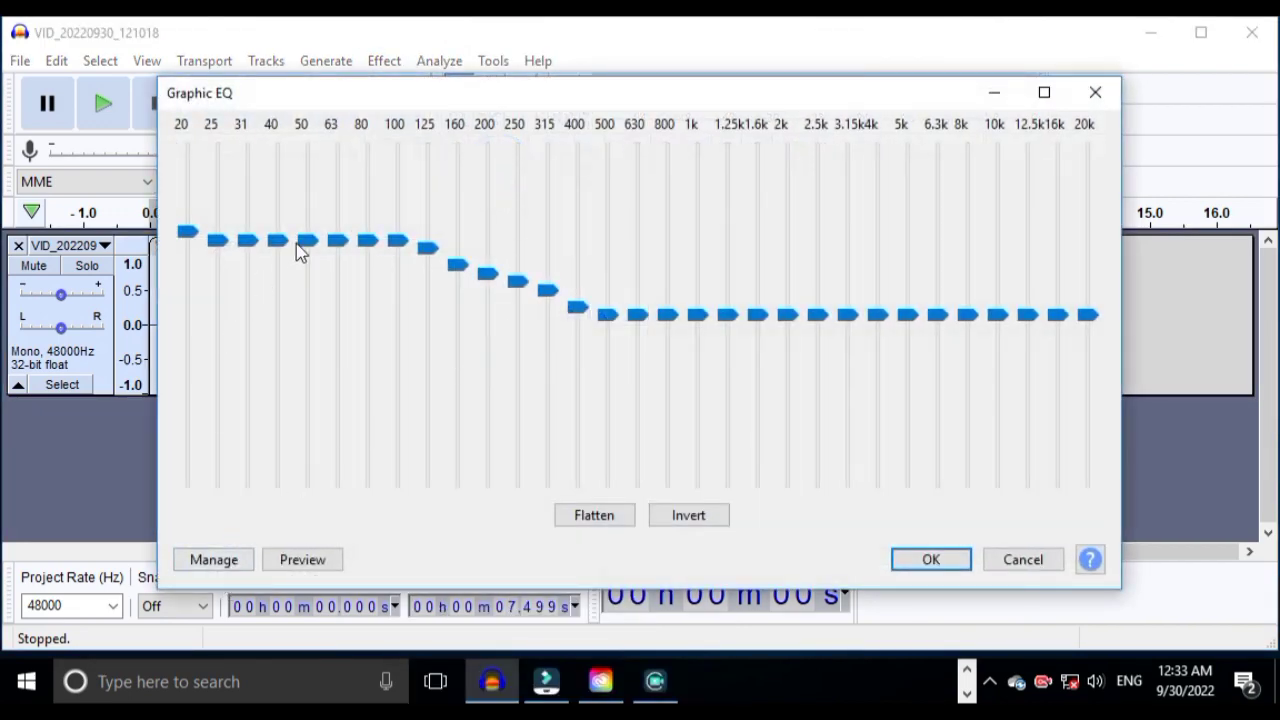
left_click(222, 560)
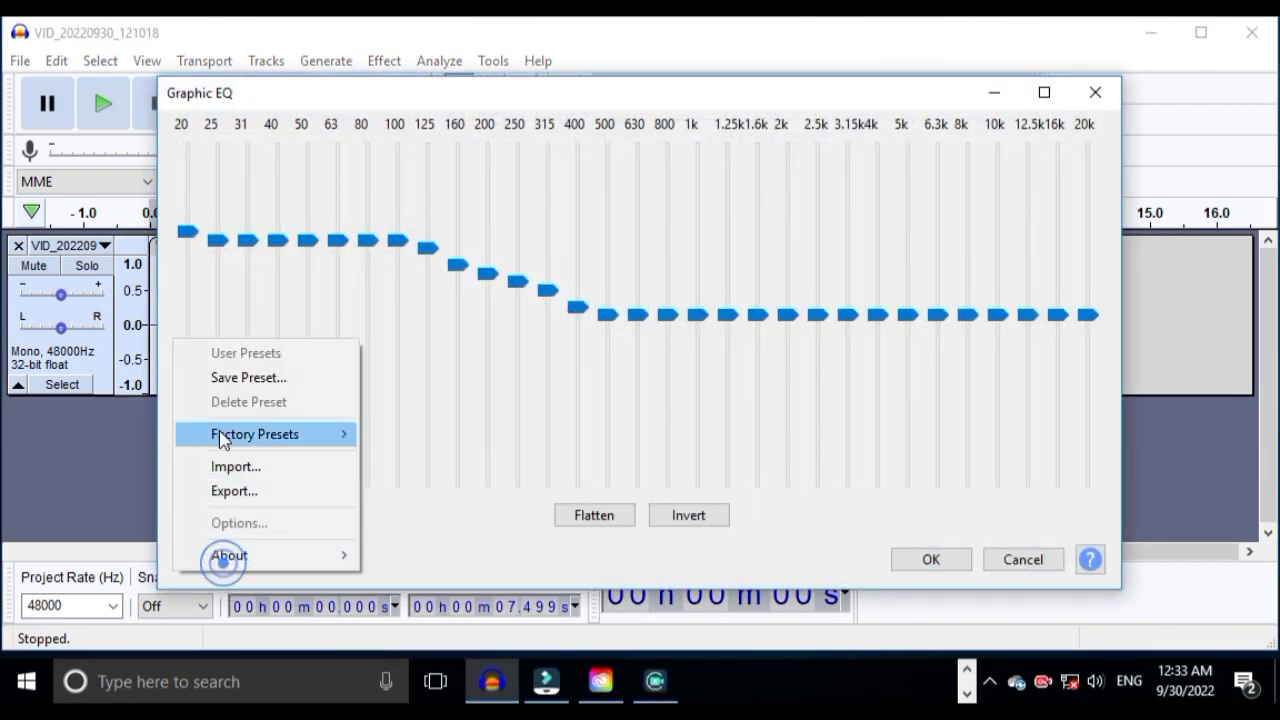
mouse_move(349, 434)
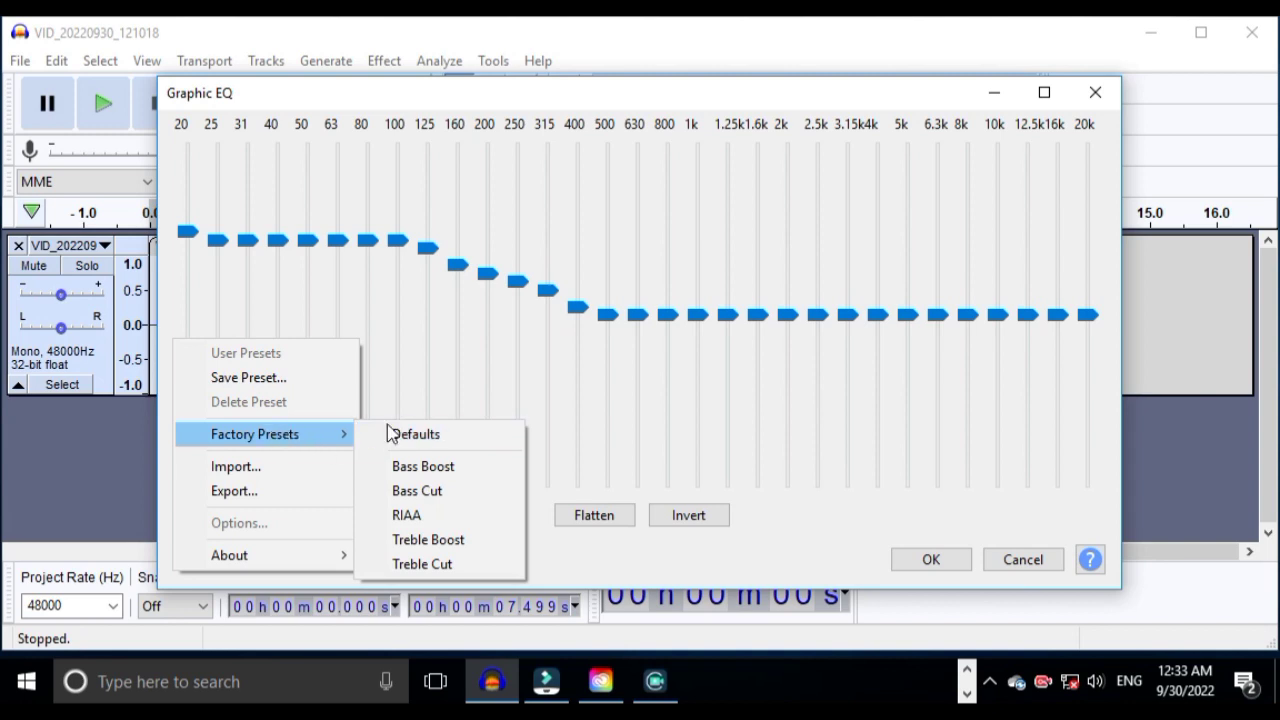
left_click(423, 465)
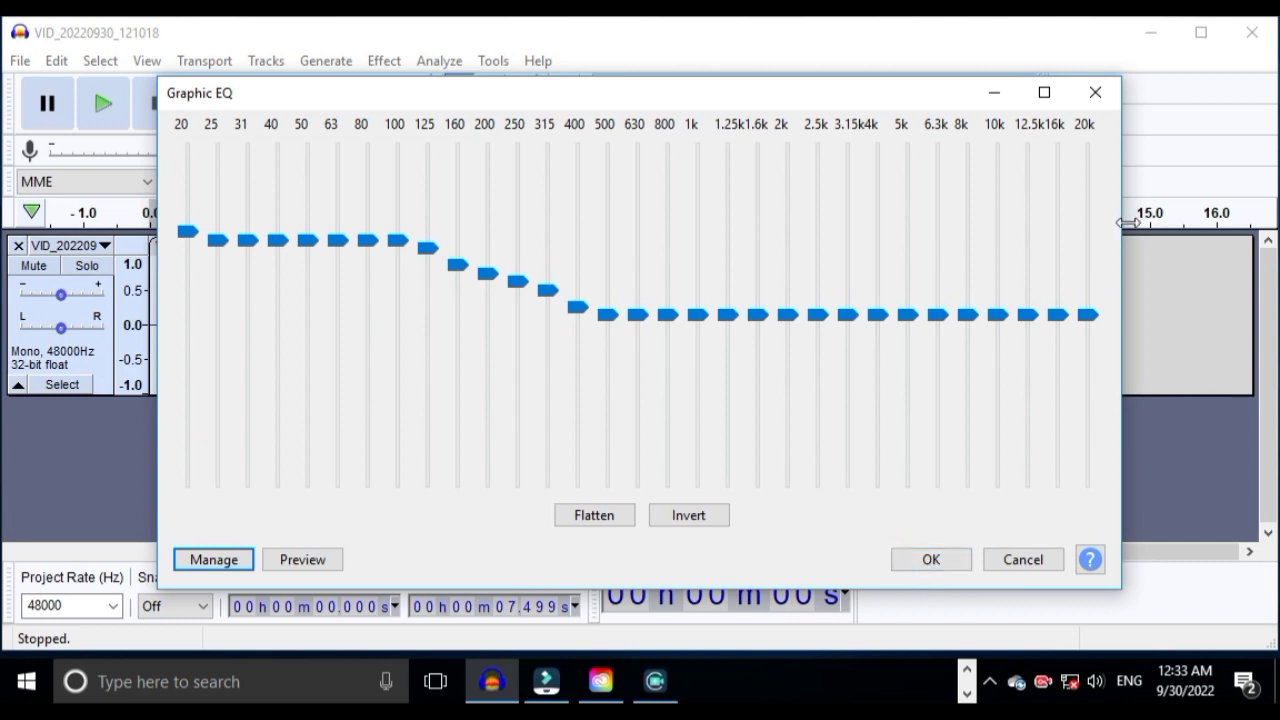
left_click(1093, 100)
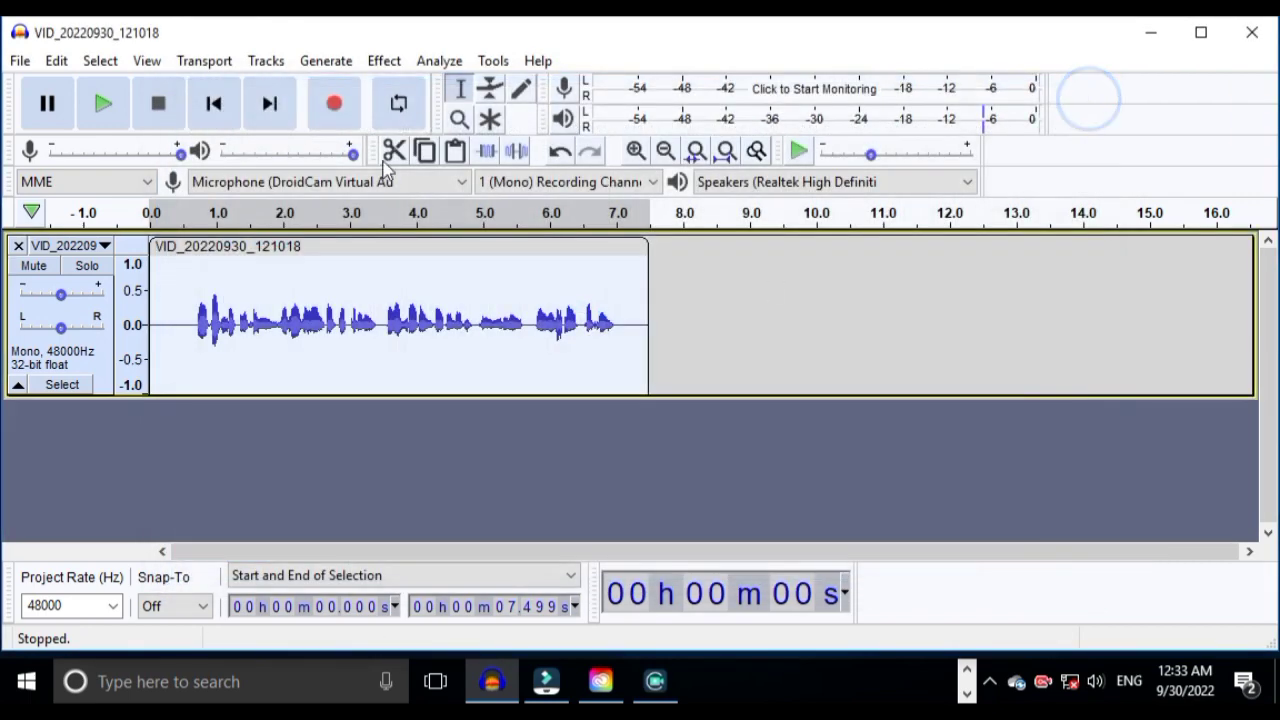
Raise the pitch of the whole recording by 6.072 percent with Change Pitch and play back from about 0.68 s
left_click(382, 62)
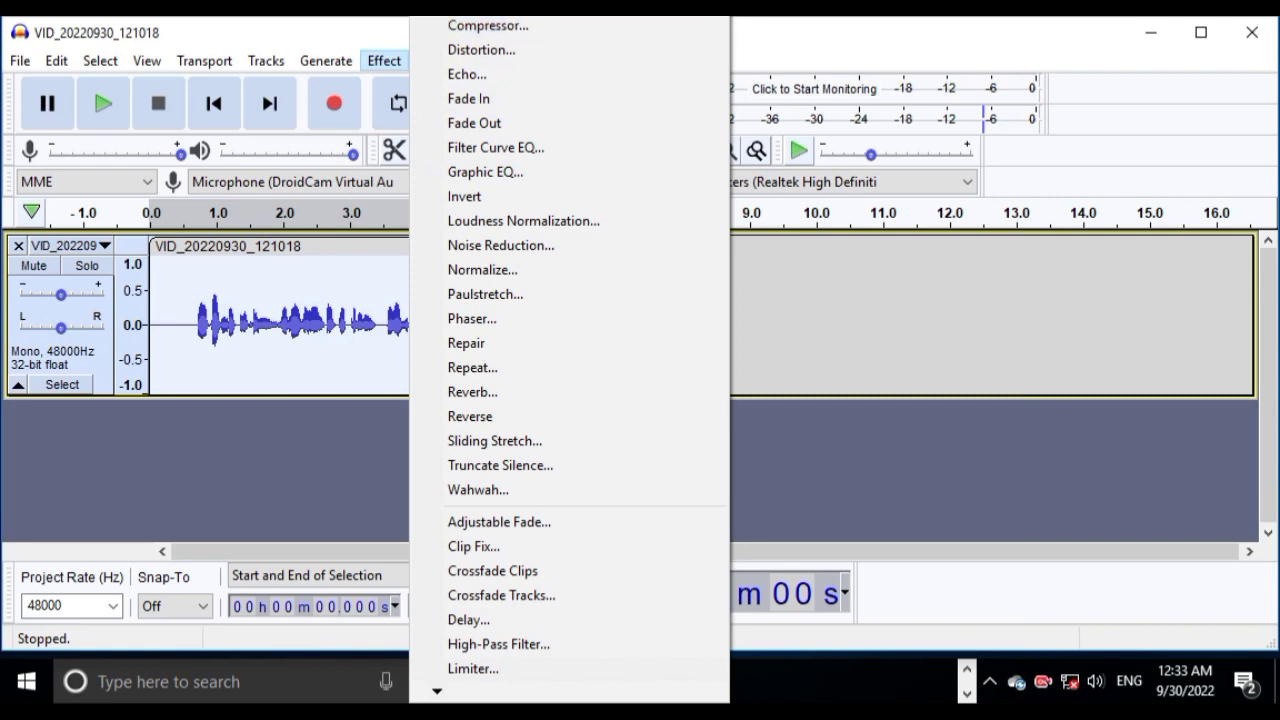
left_click(563, 214)
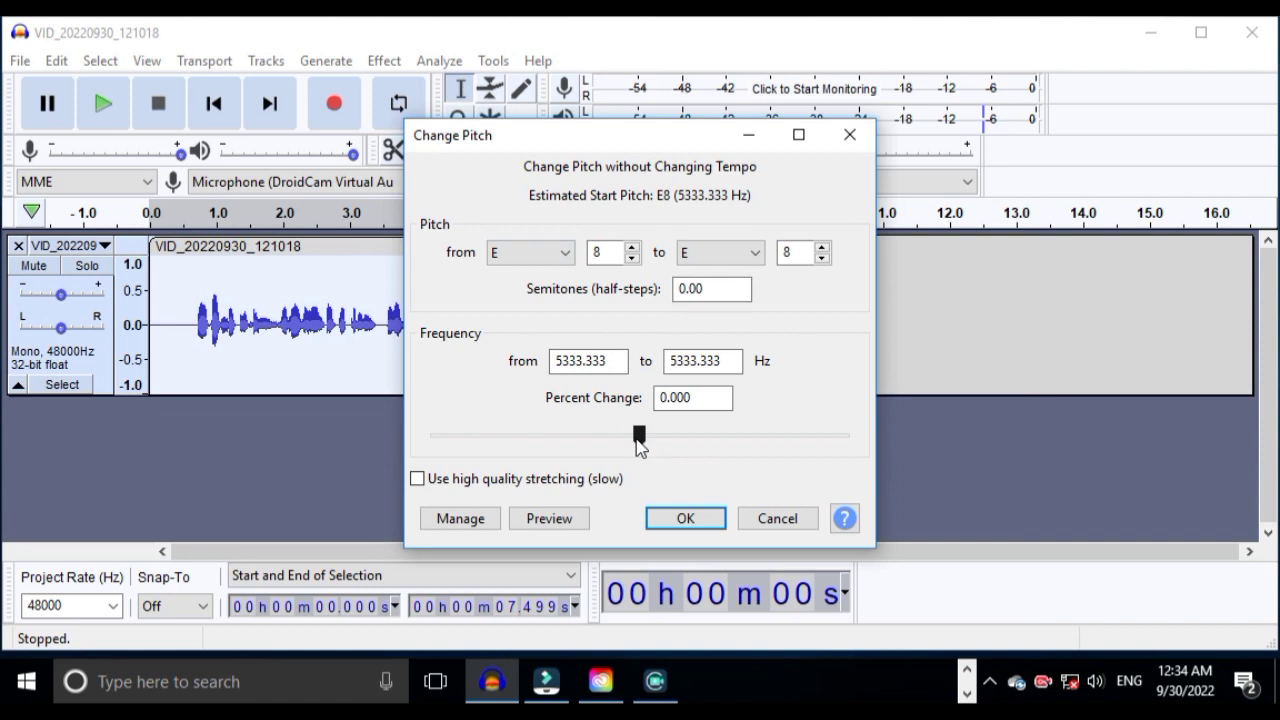
mouse_move(637, 439)
left_mouse_down()
mouse_move(657, 444)
mouse_move(646, 449)
left_mouse_up()
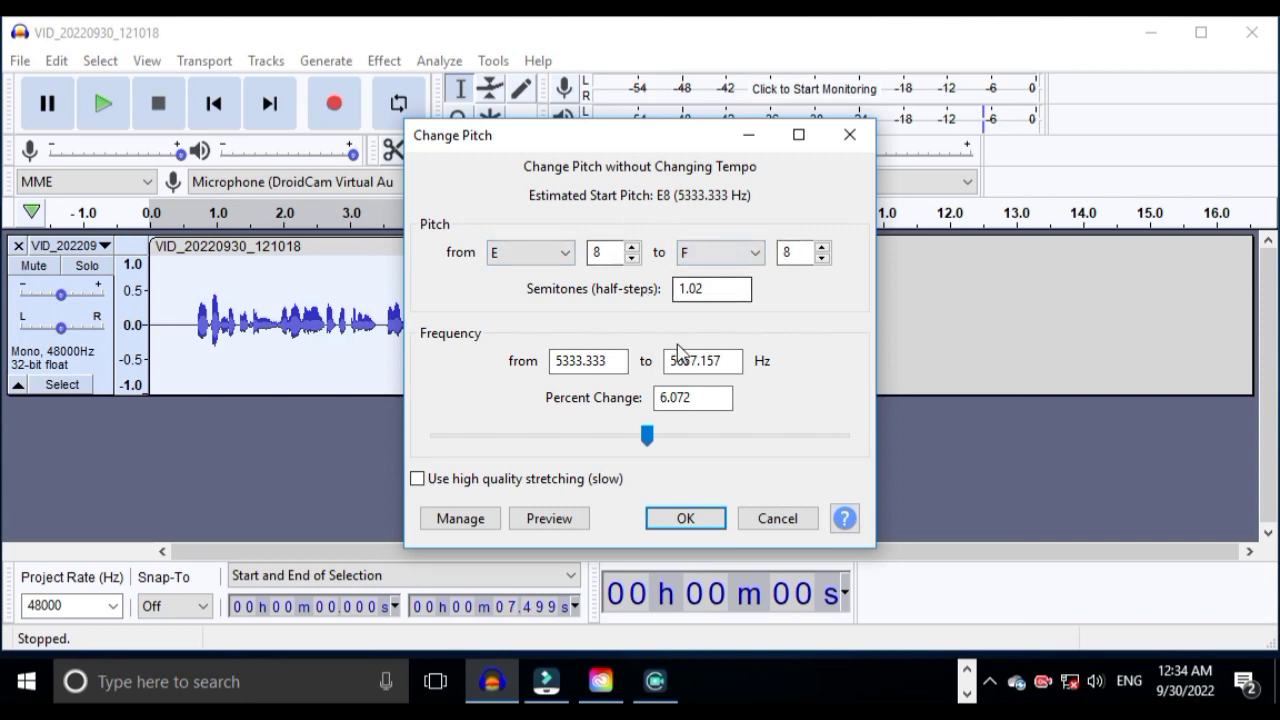
left_click(683, 518)
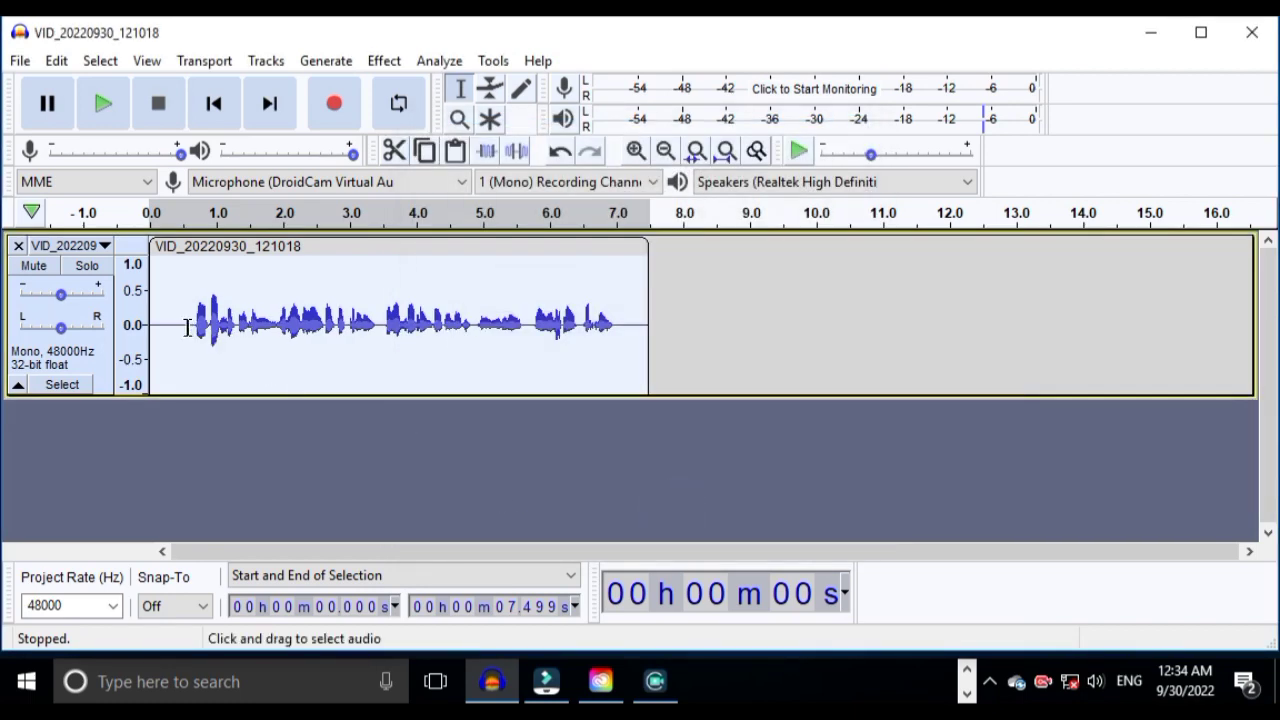
left_click(194, 323)
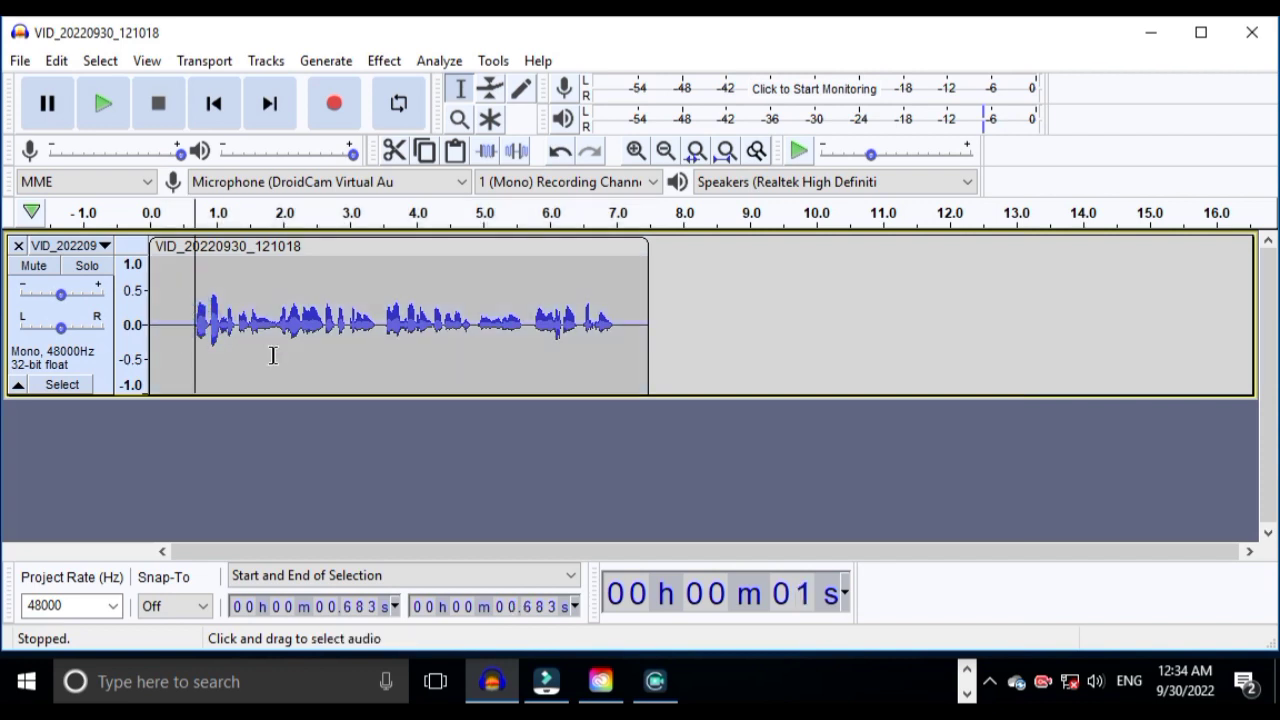
key("space")
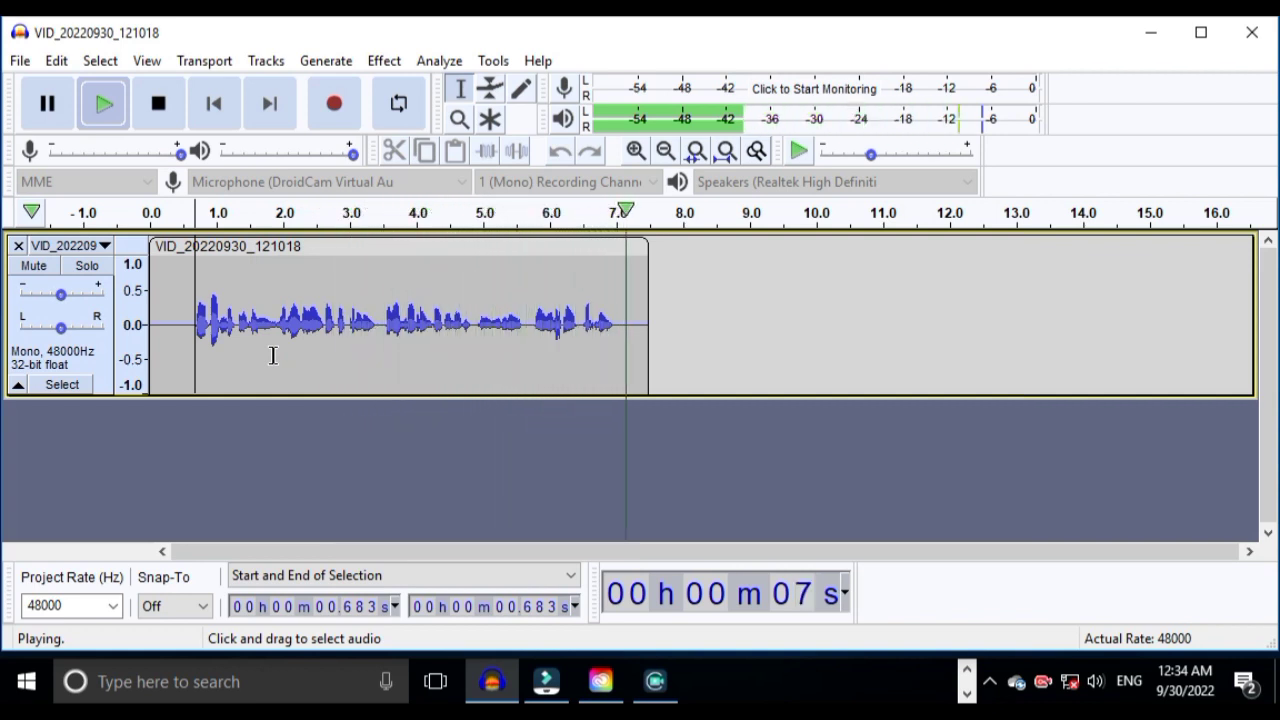
Apply Bass and Treble to the whole recording with the bass set to 4.0 dB, and play back from about 0.62 s
double_click(272, 355)
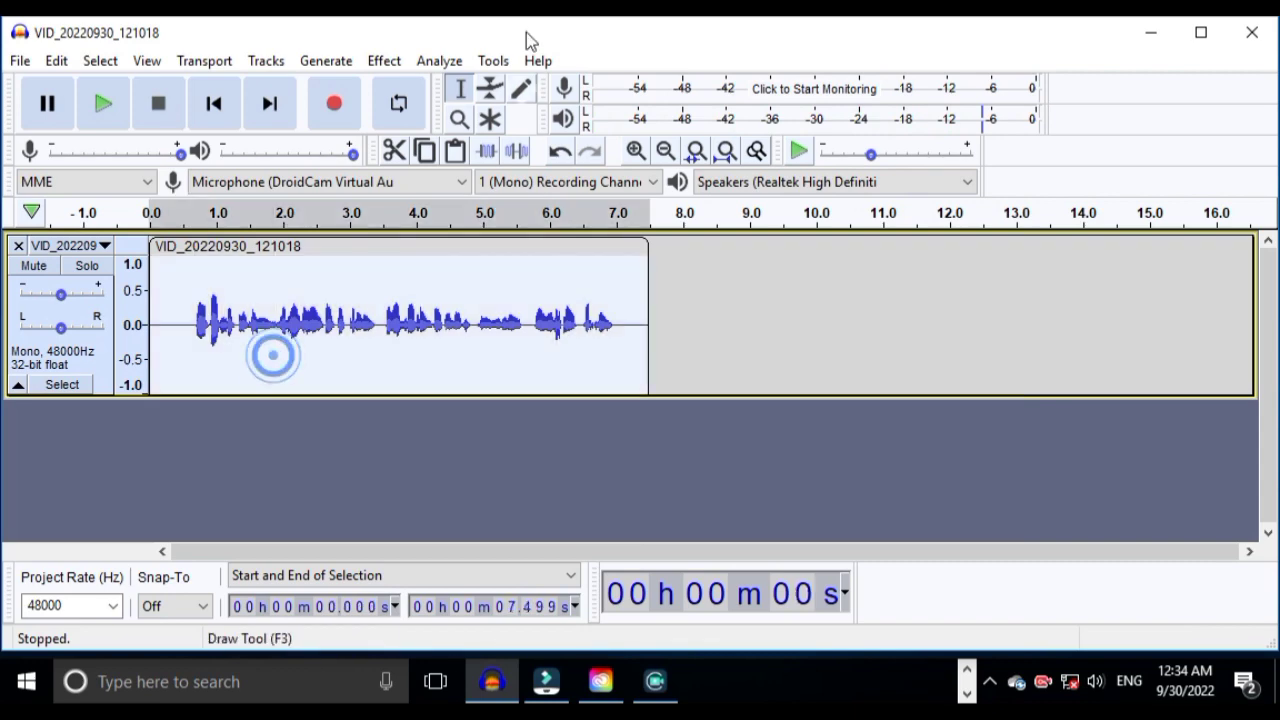
left_click(380, 61)
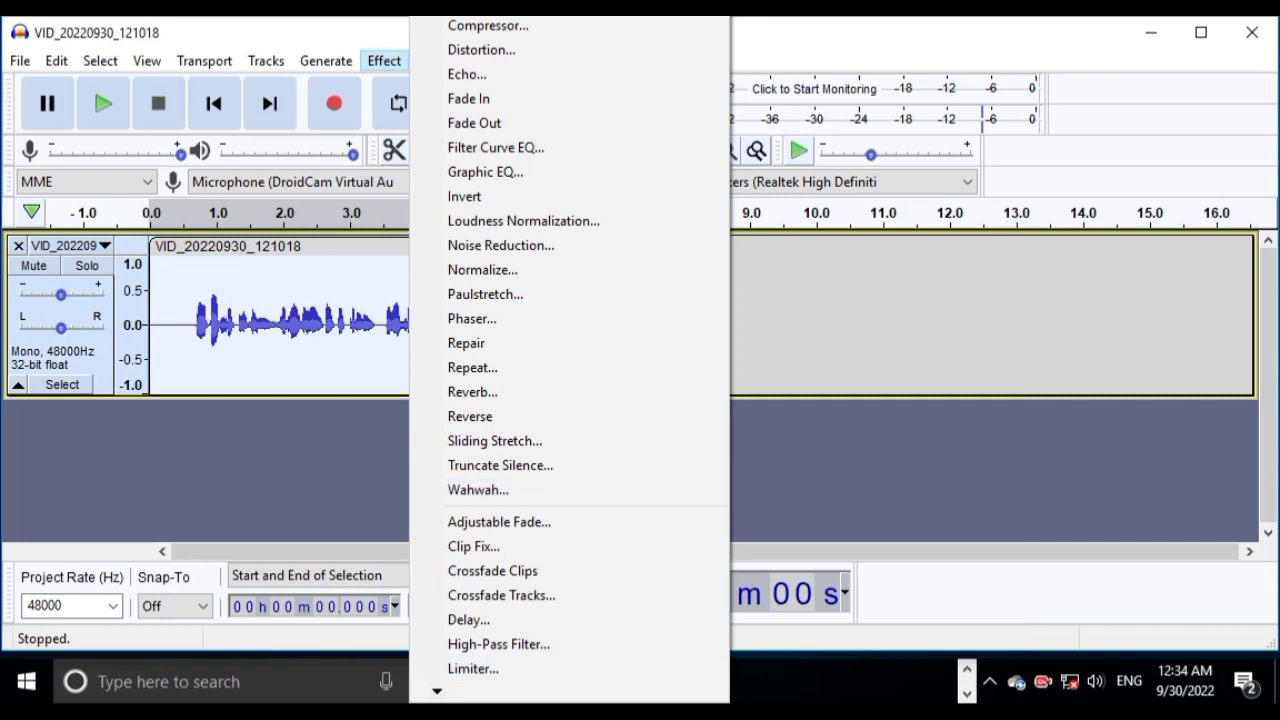
left_click(607, 160)
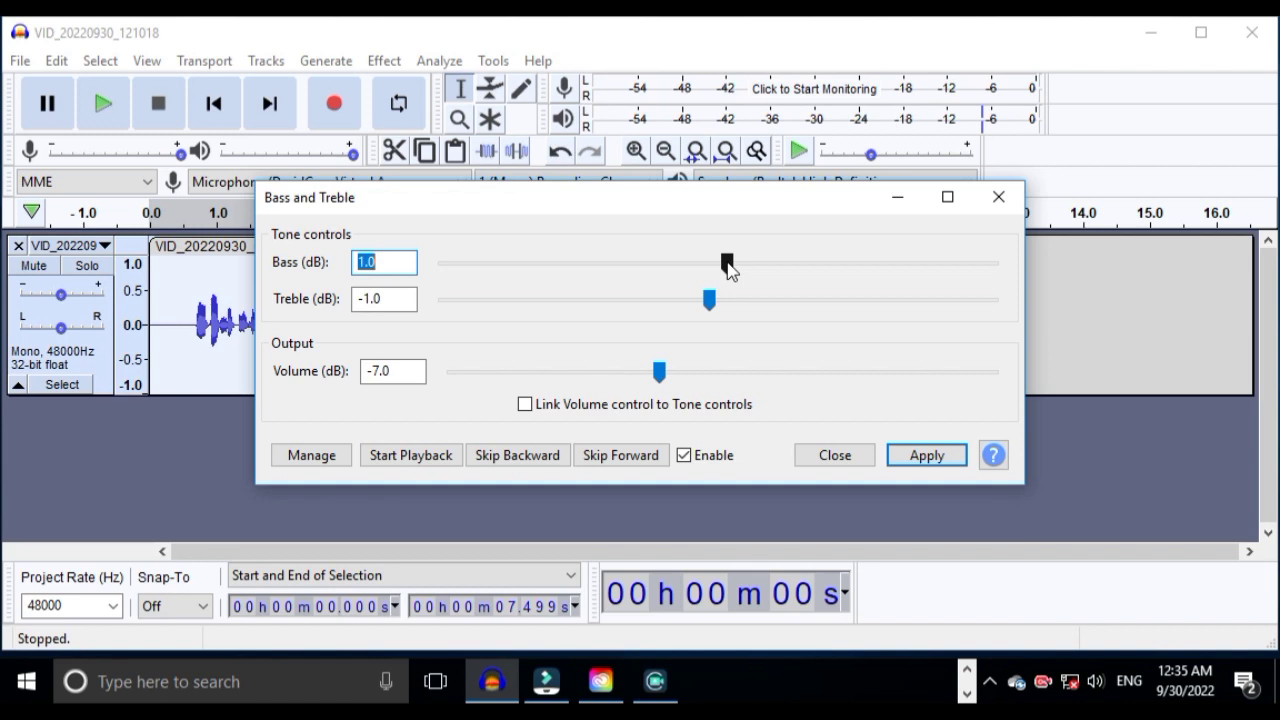
left_click_drag(727, 262, 753, 264)
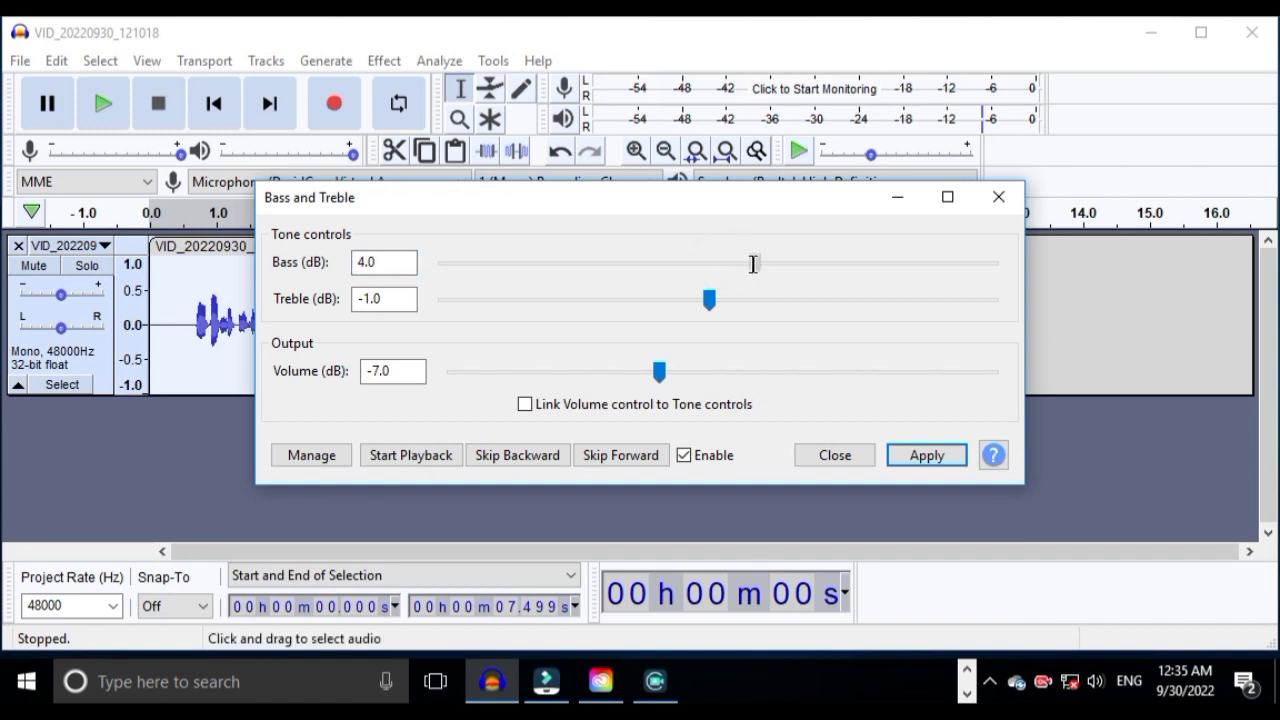
left_click(938, 468)
left_click(938, 468)
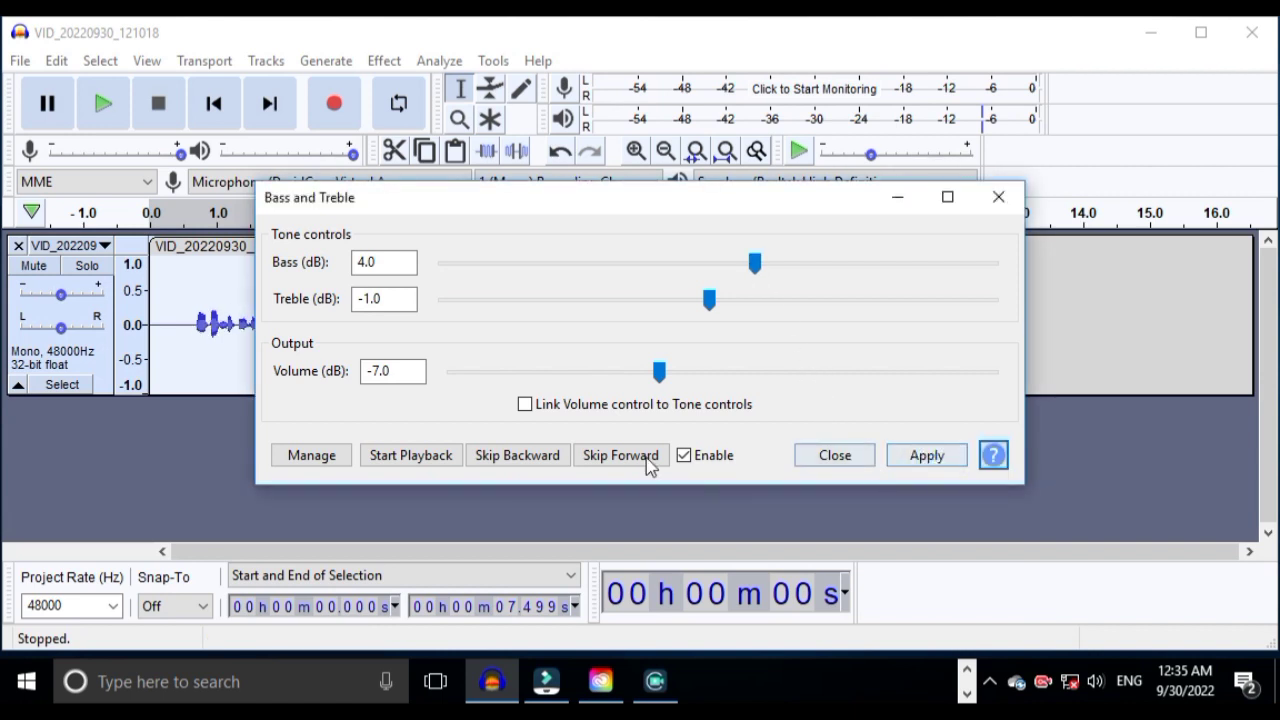
left_click(998, 198)
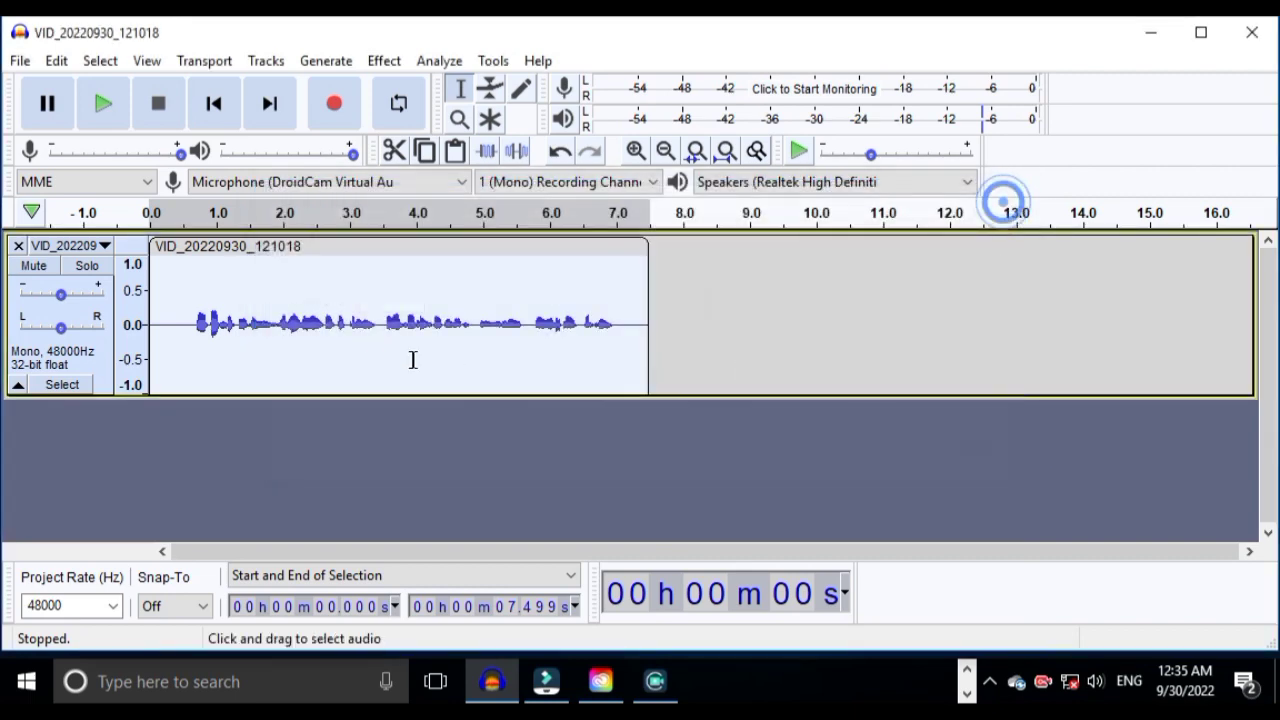
left_click(190, 326)
key("space")
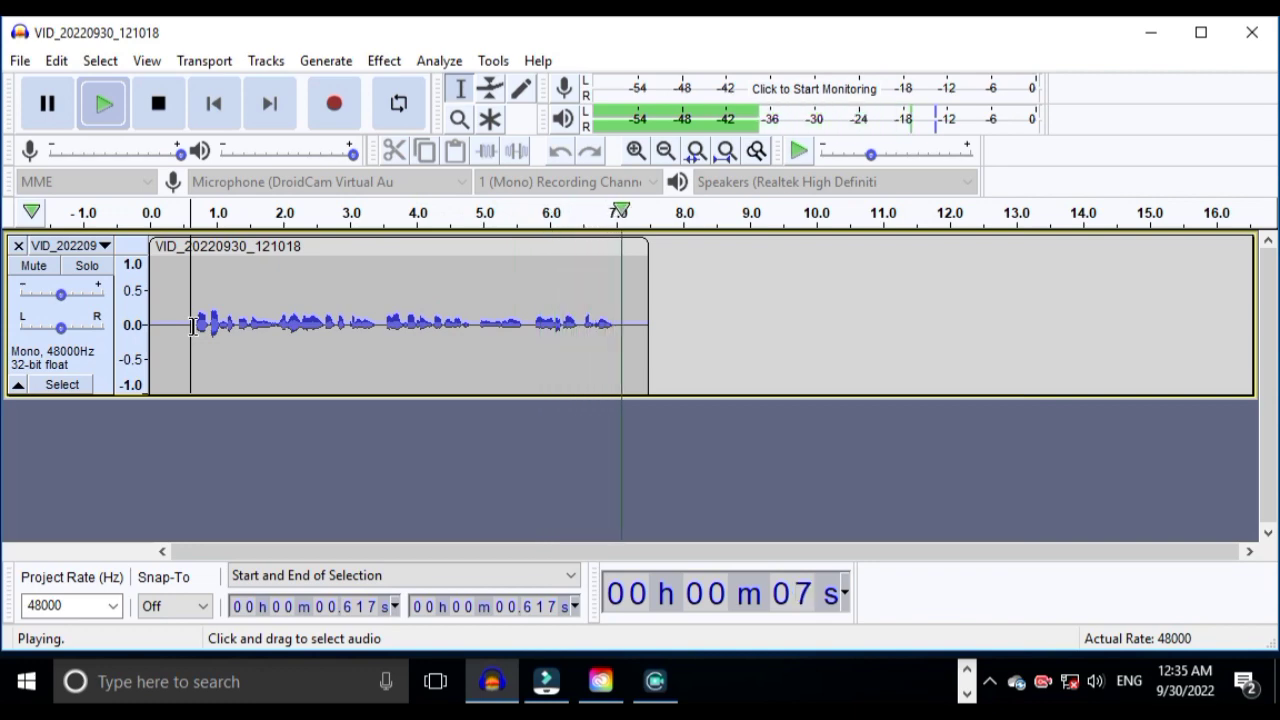
Apply Graphic EQ to the whole recording with the curve that boosts the bands below 500 Hz, and play it back
double_click(193, 327)
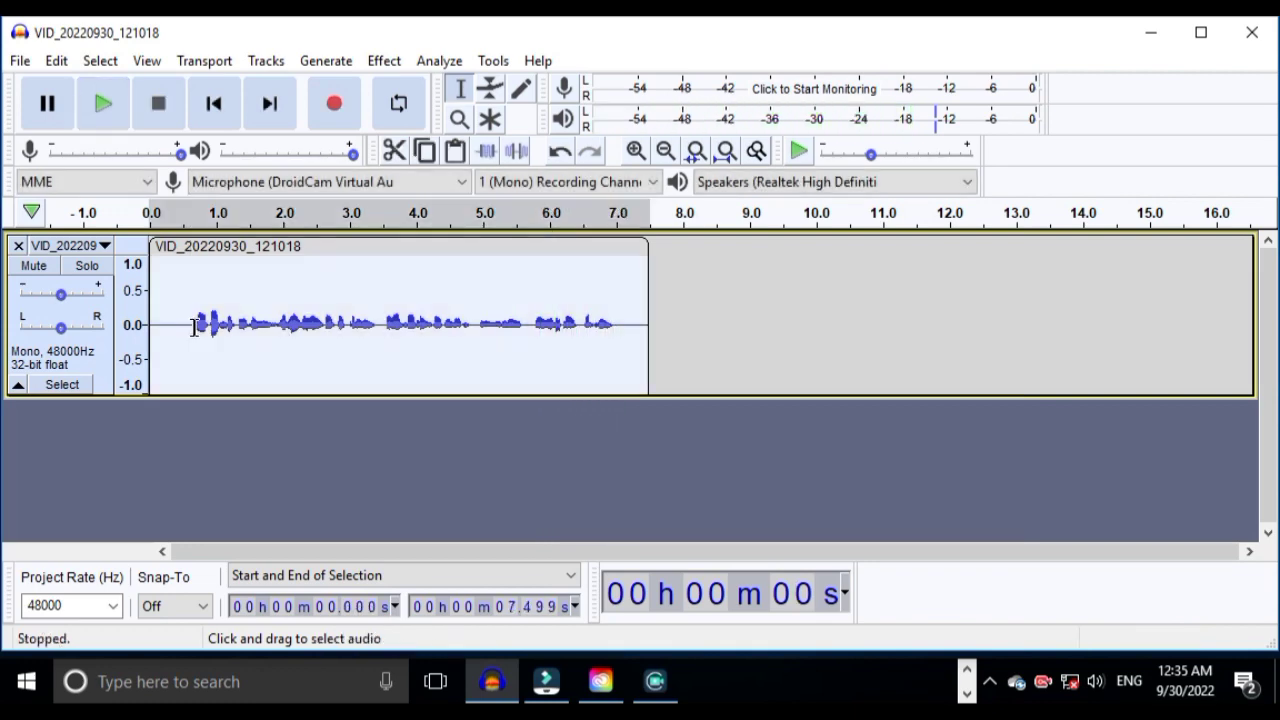
left_click(383, 60)
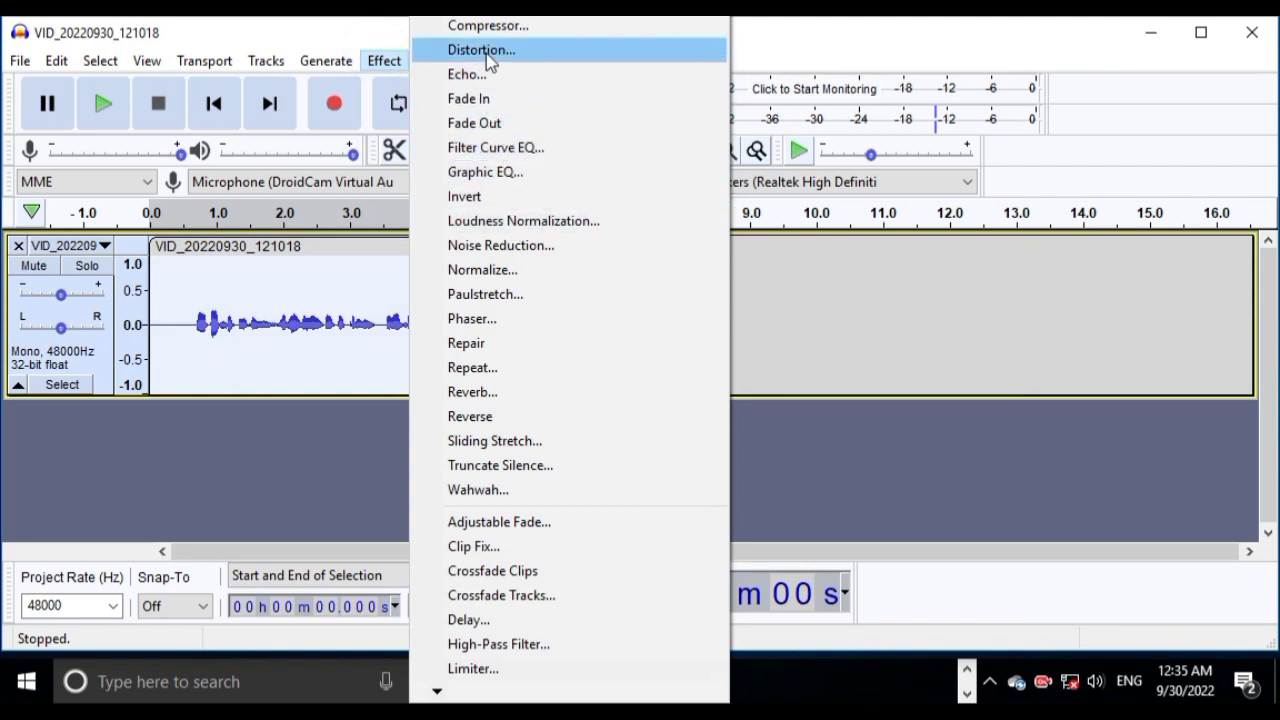
left_click(489, 172)
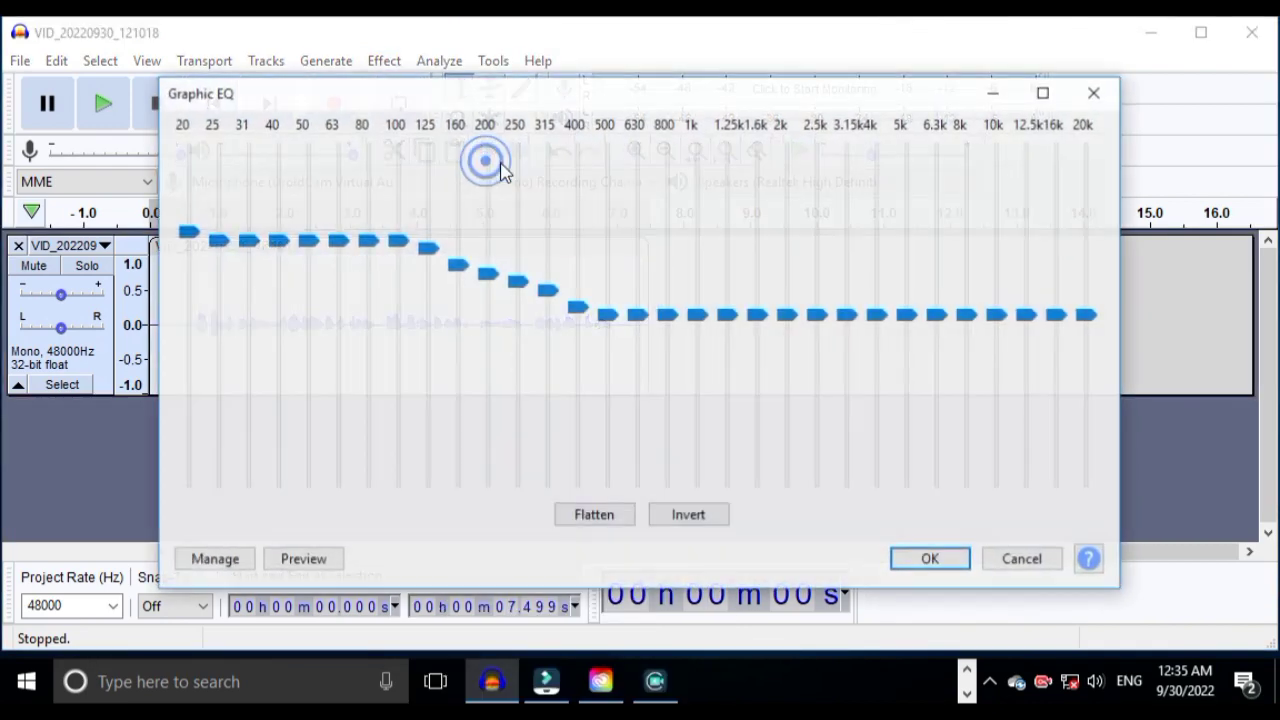
left_click(915, 562)
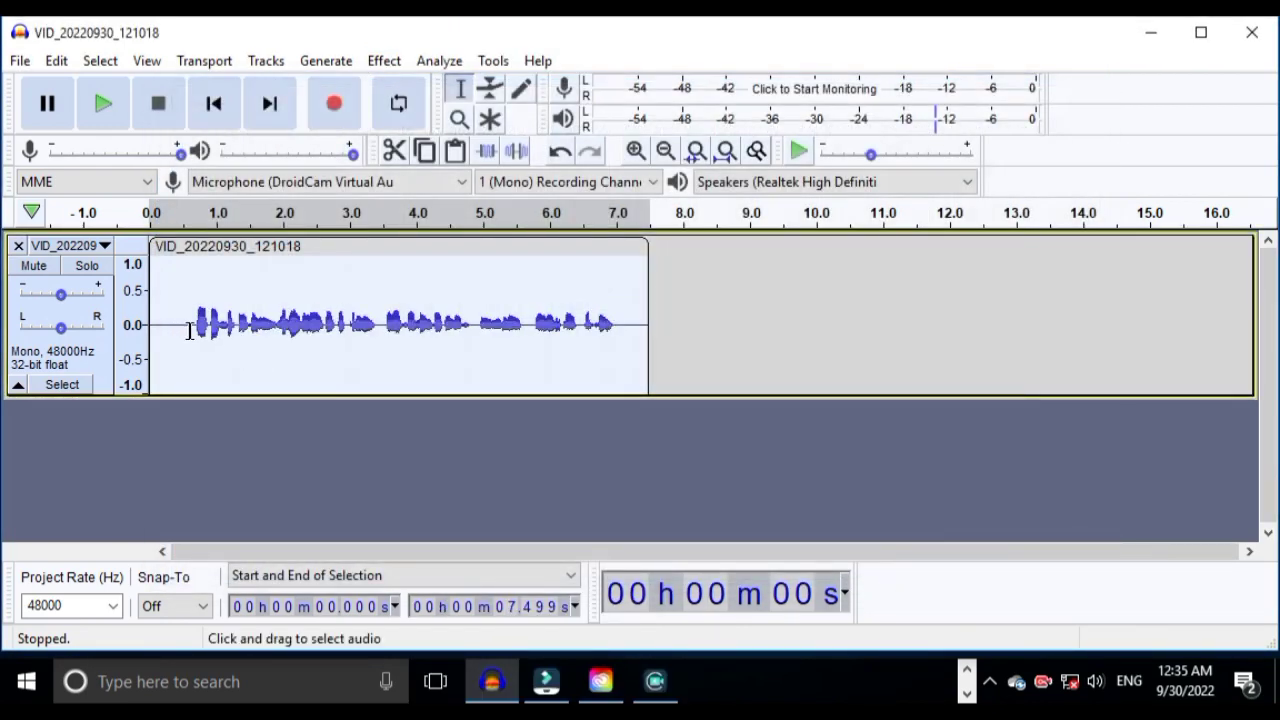
key("space")
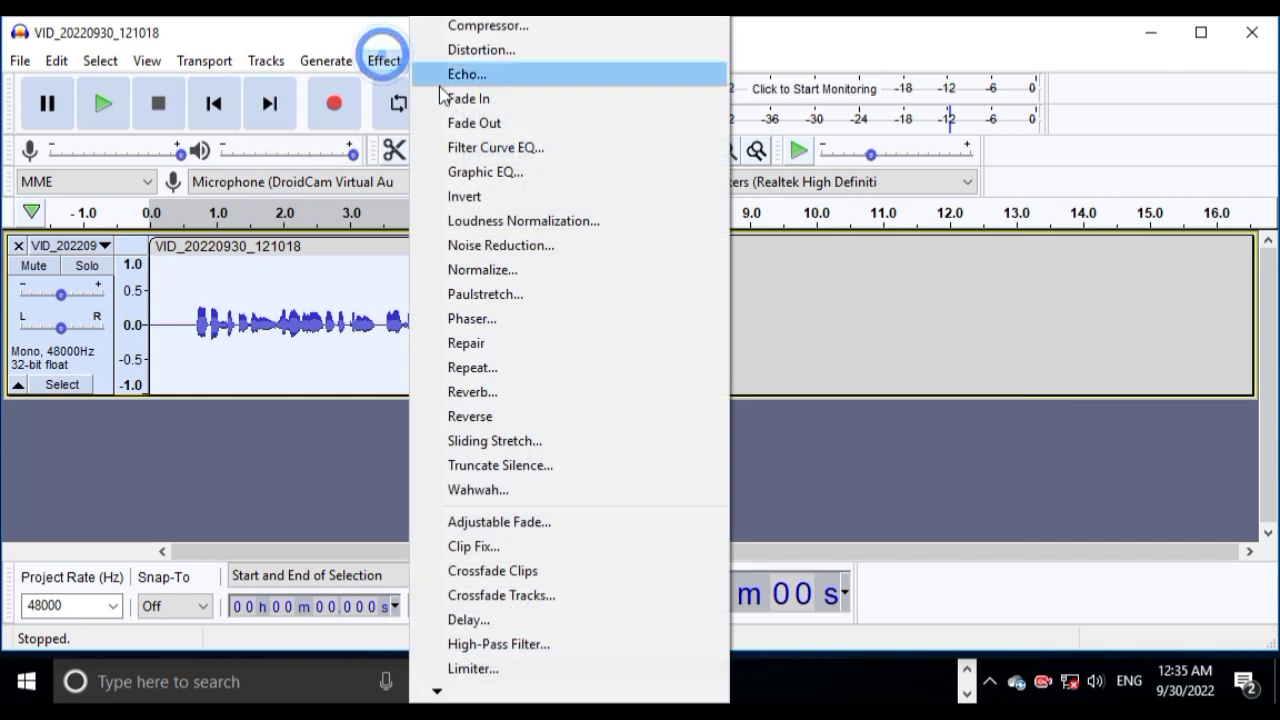
Try Graphic EQ with the Treble Boost factory preset on the whole recording and play back the result
left_click(487, 174)
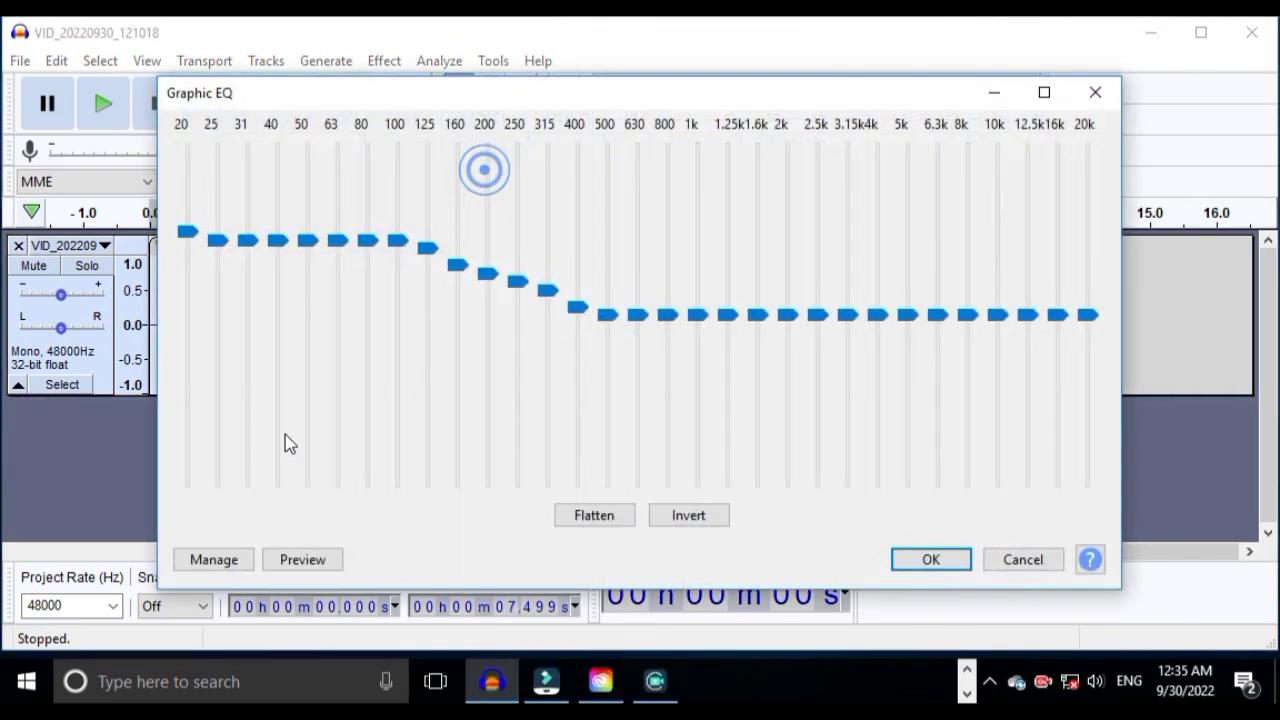
left_click(226, 560)
mouse_move(262, 445)
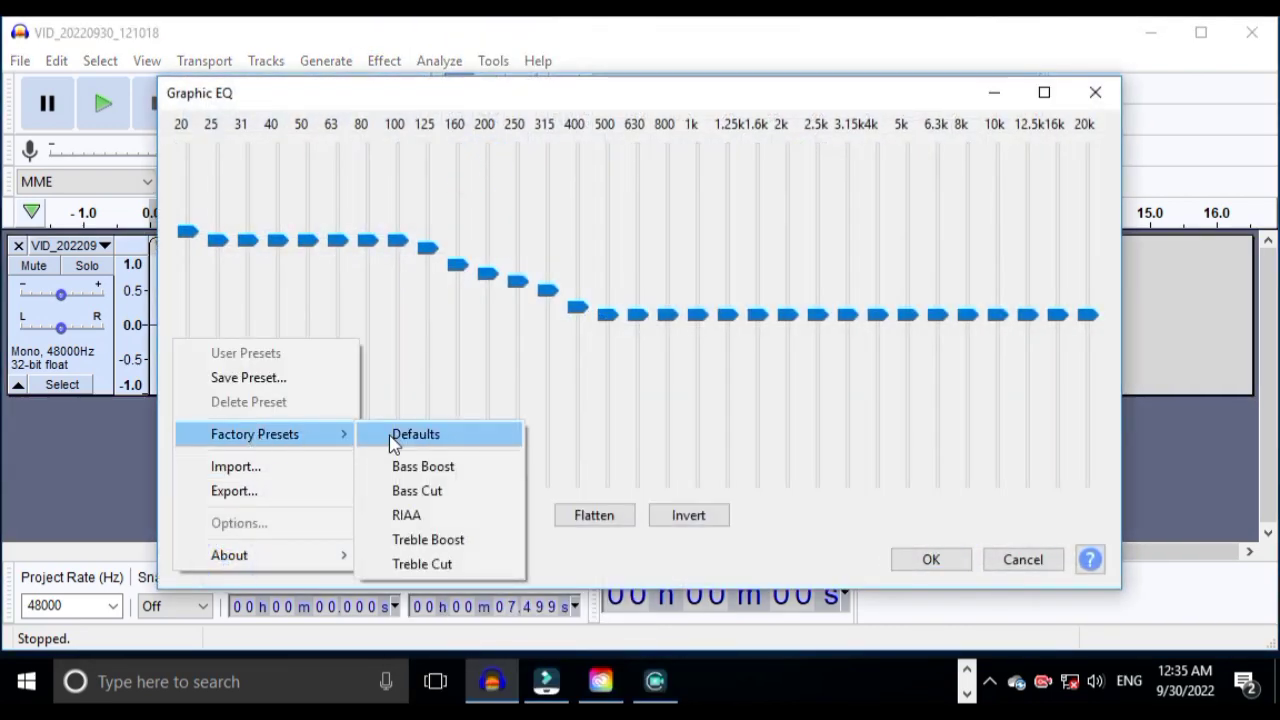
left_click(412, 537)
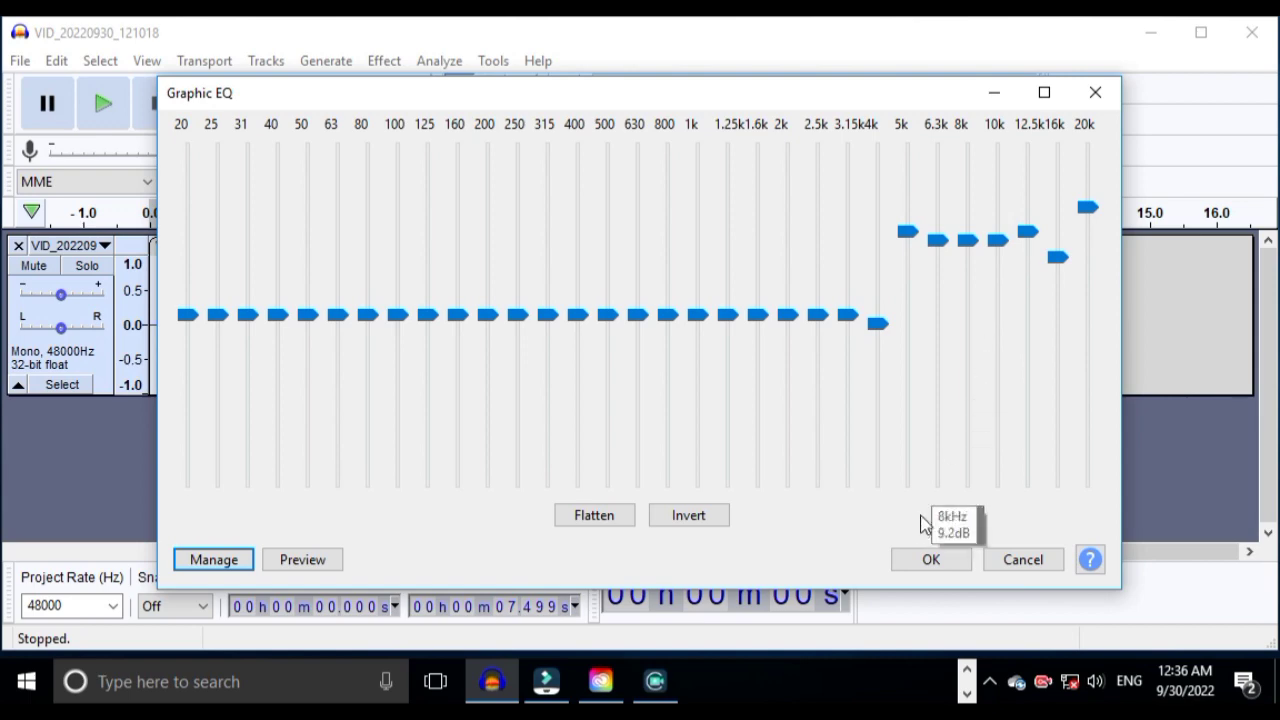
left_click(930, 561)
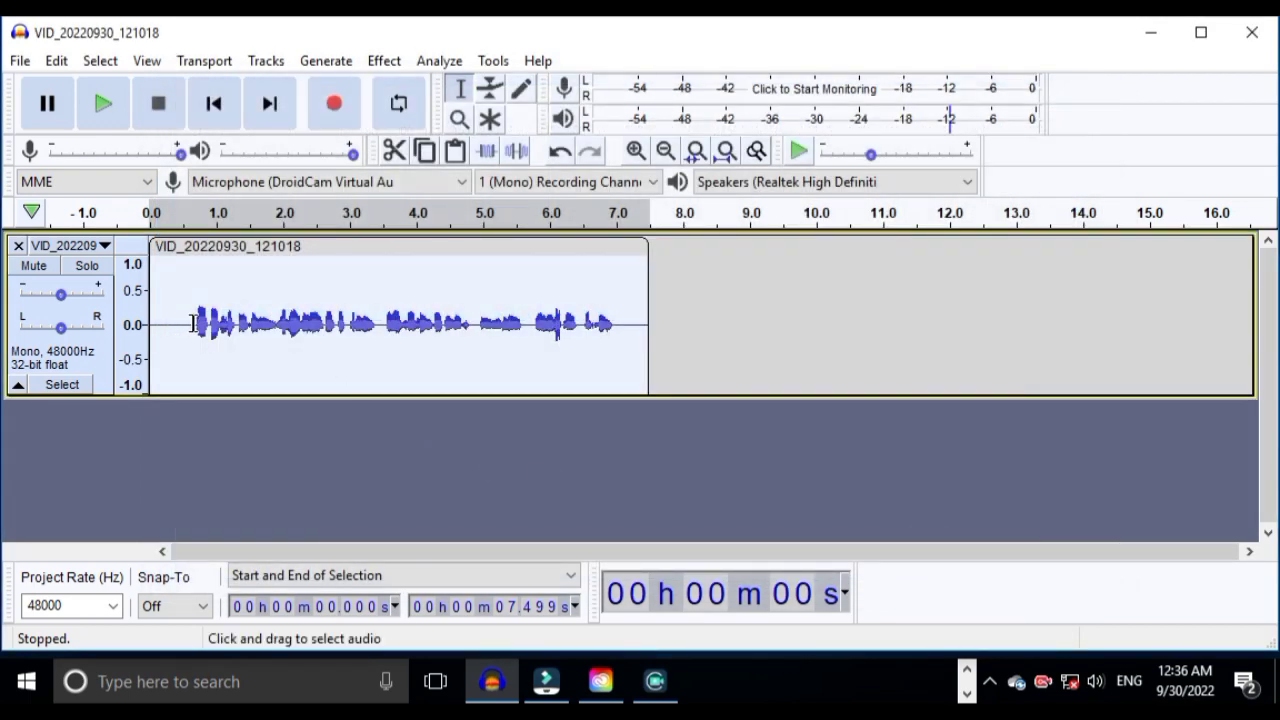
key("space")
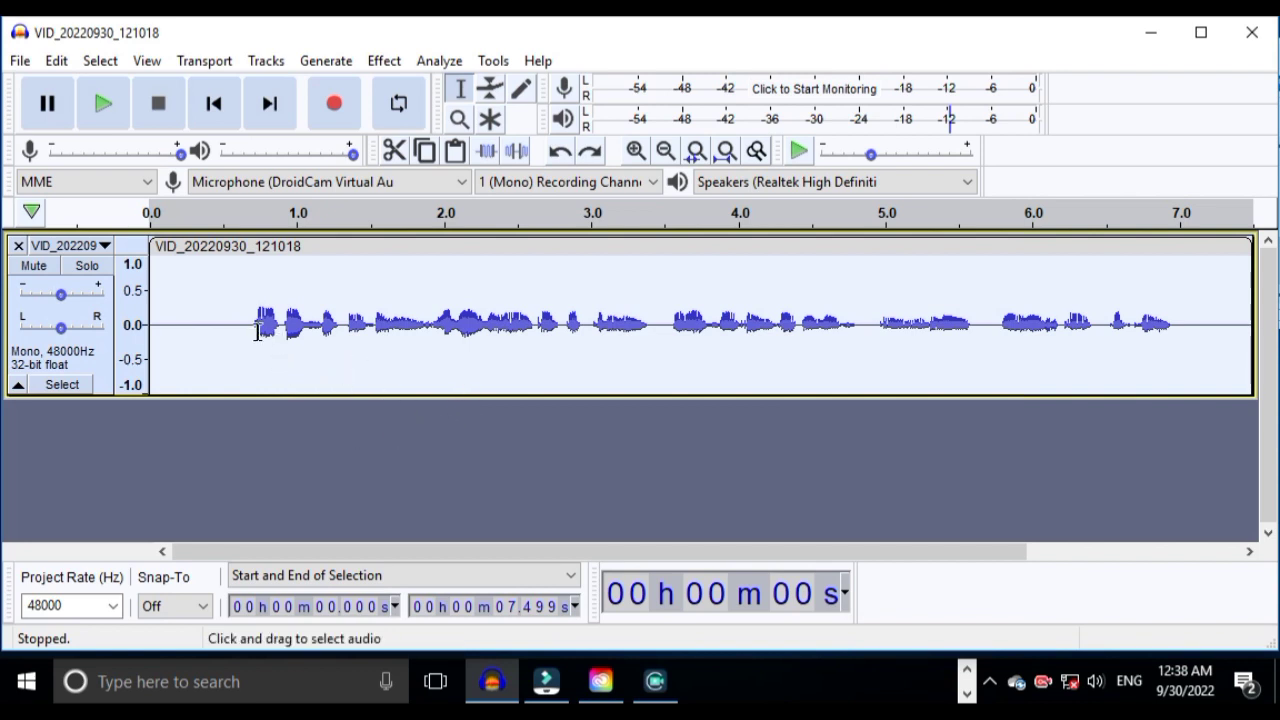
left_click(299, 478)
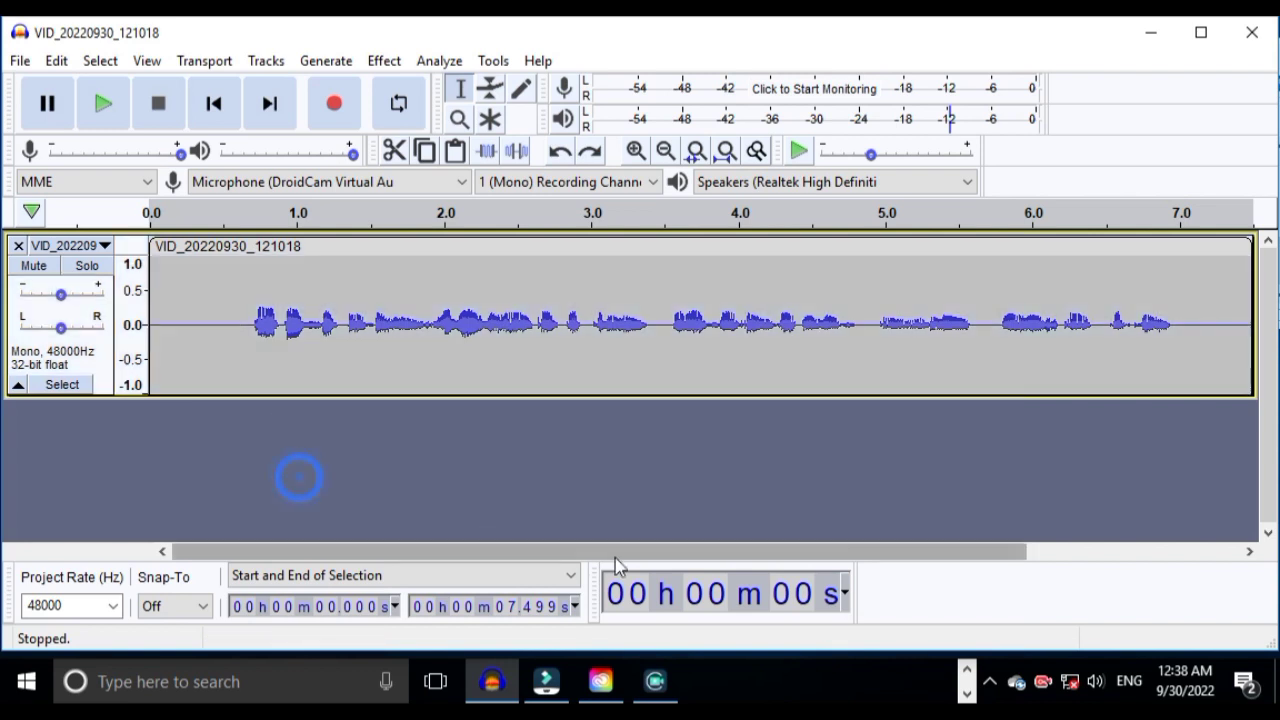
left_click_drag(617, 553, 577, 566)
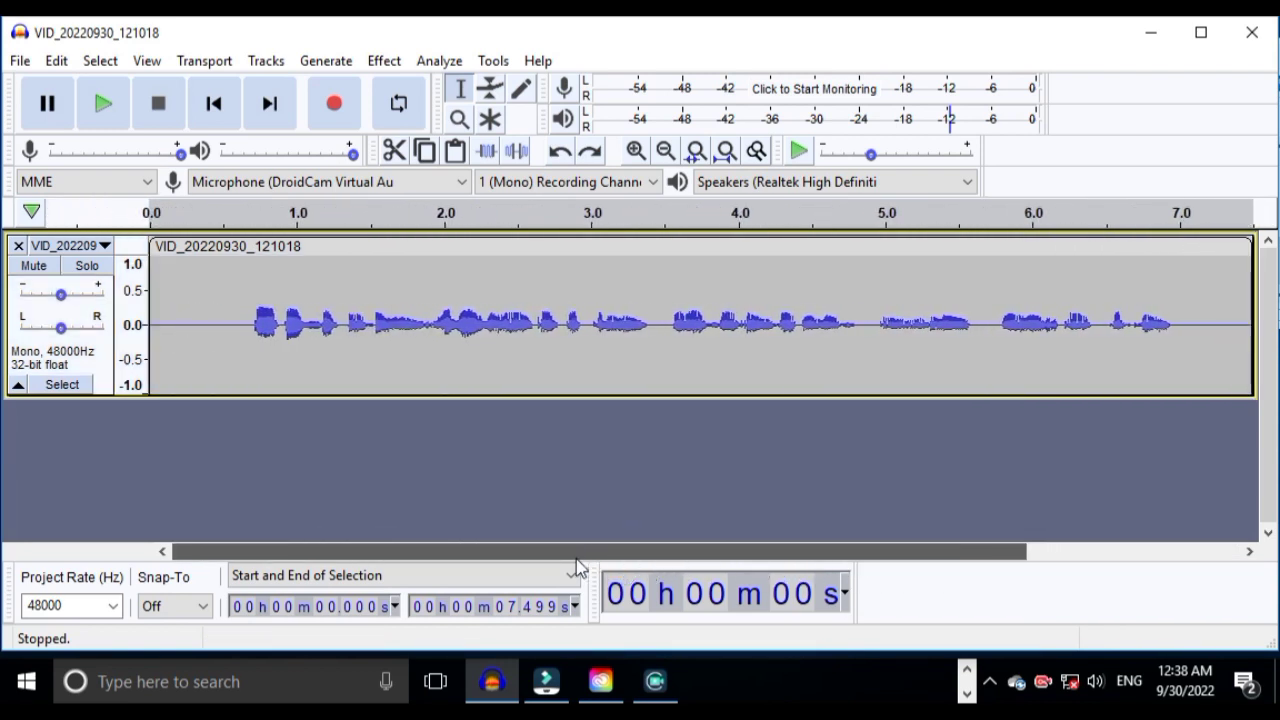